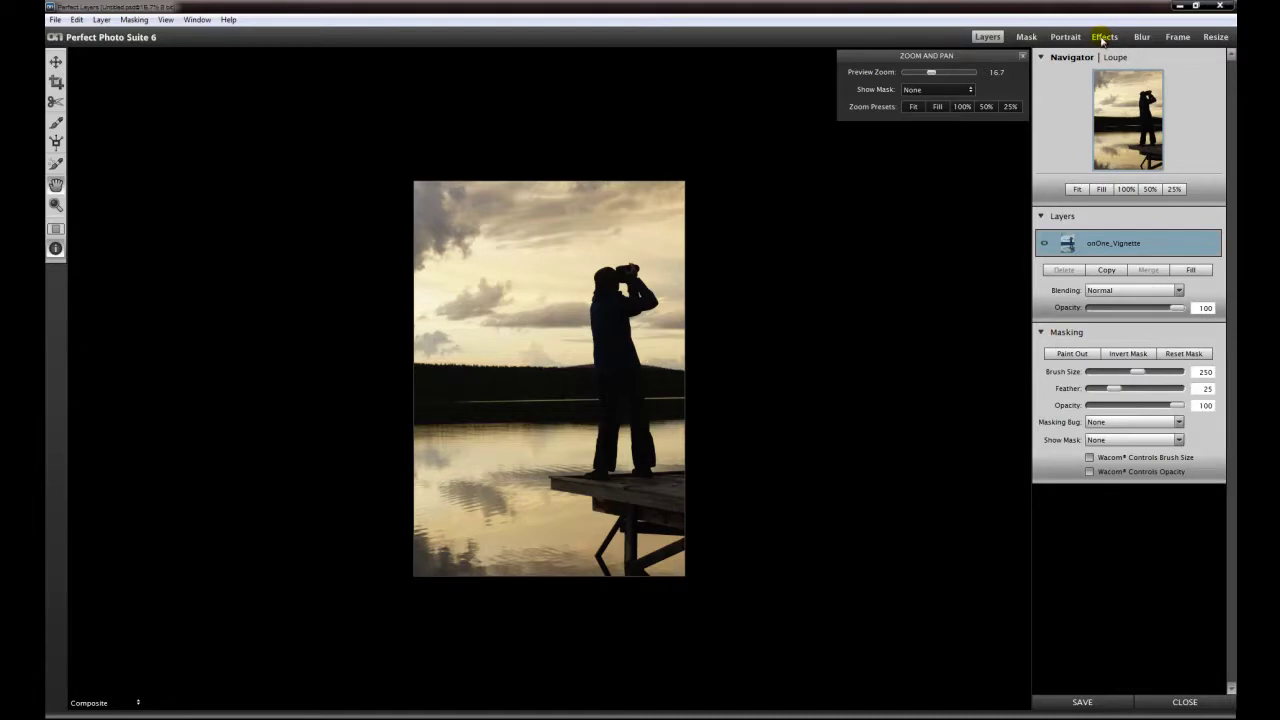
- Apply a Vignette effect to the dock photo in Perfect Effects
click(1102, 37)
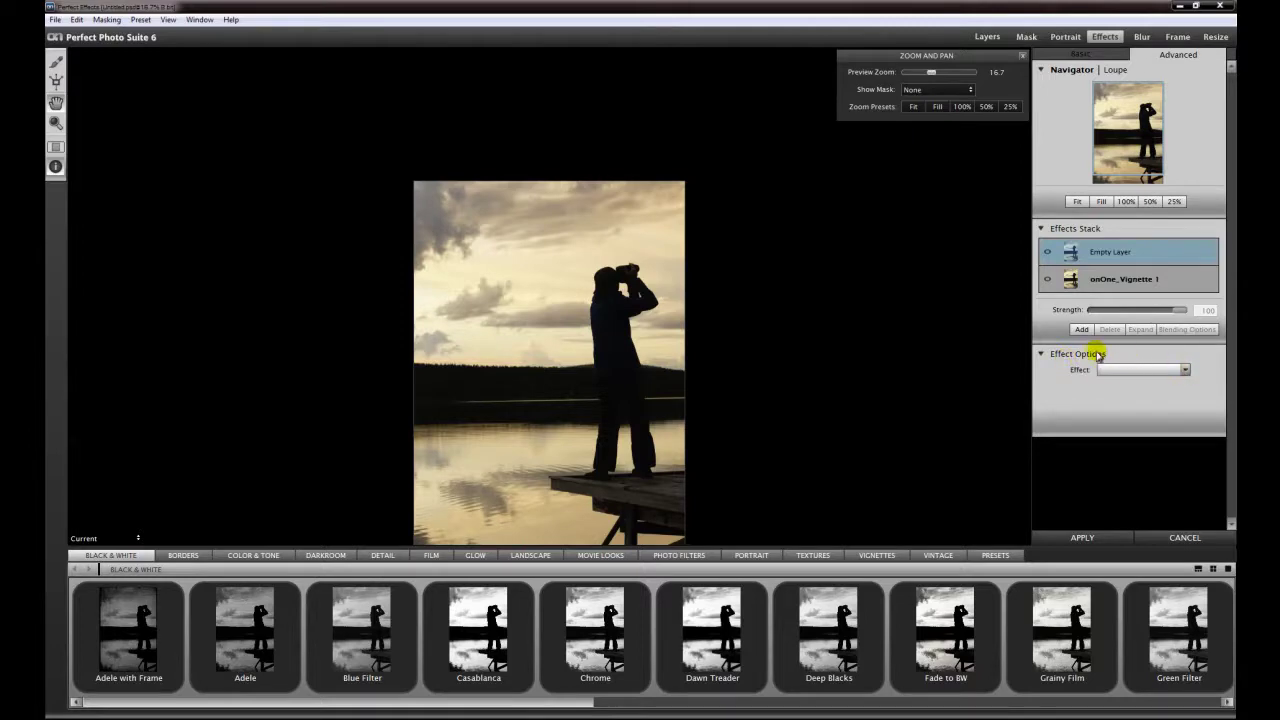
click(1182, 370)
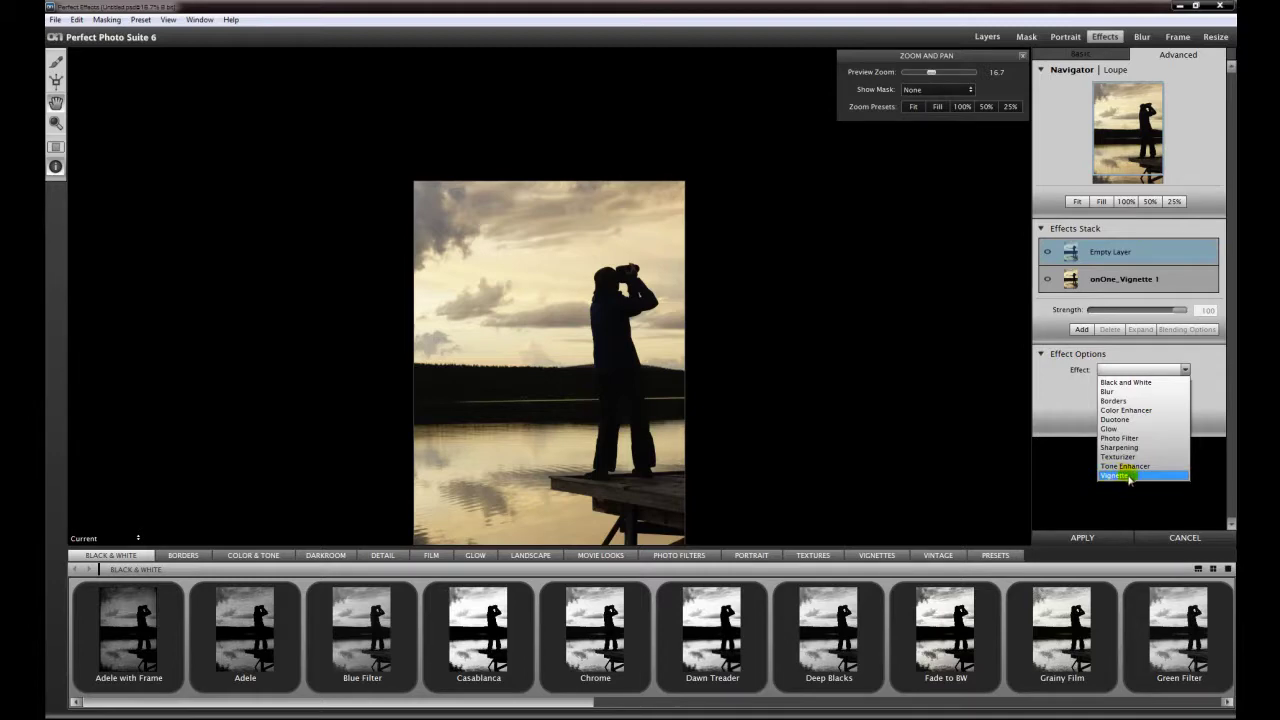
click(1130, 477)
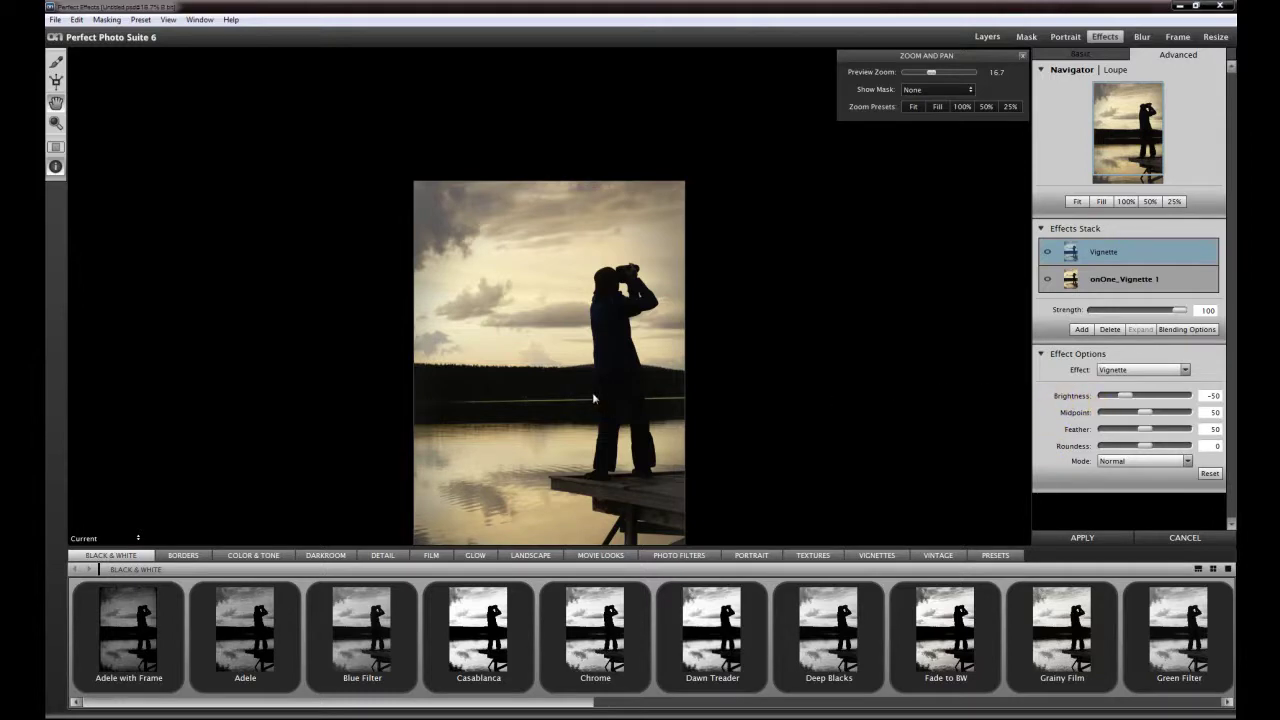
- Switch the vignette to Subtle mode and darken its Brightness to -100
drag(592, 399, 610, 333)
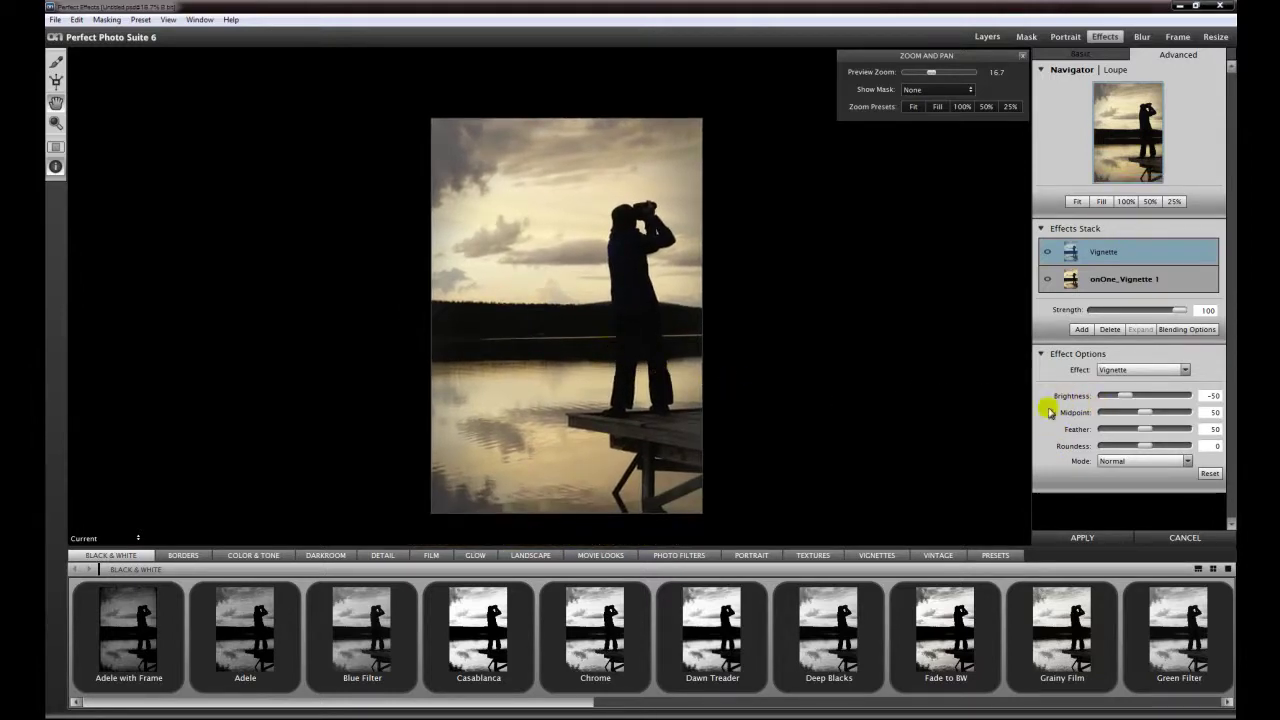
drag(1126, 396, 1161, 446)
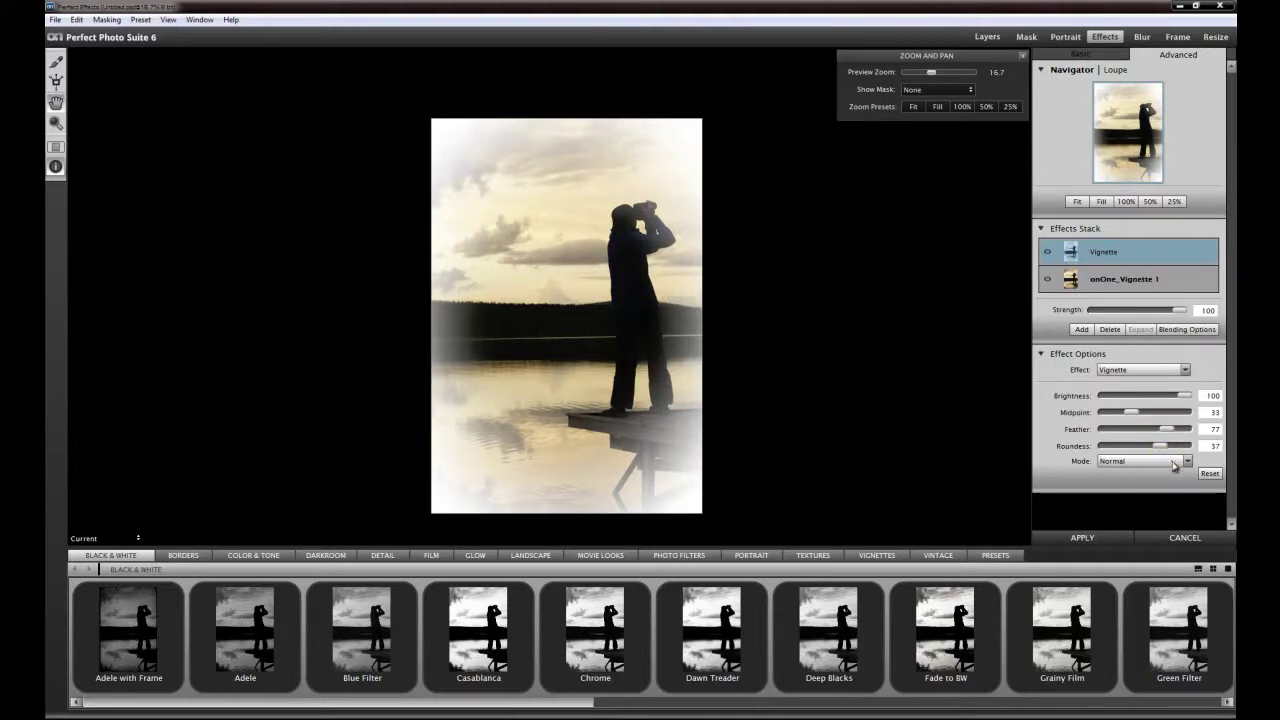
click(1168, 461)
click(1122, 483)
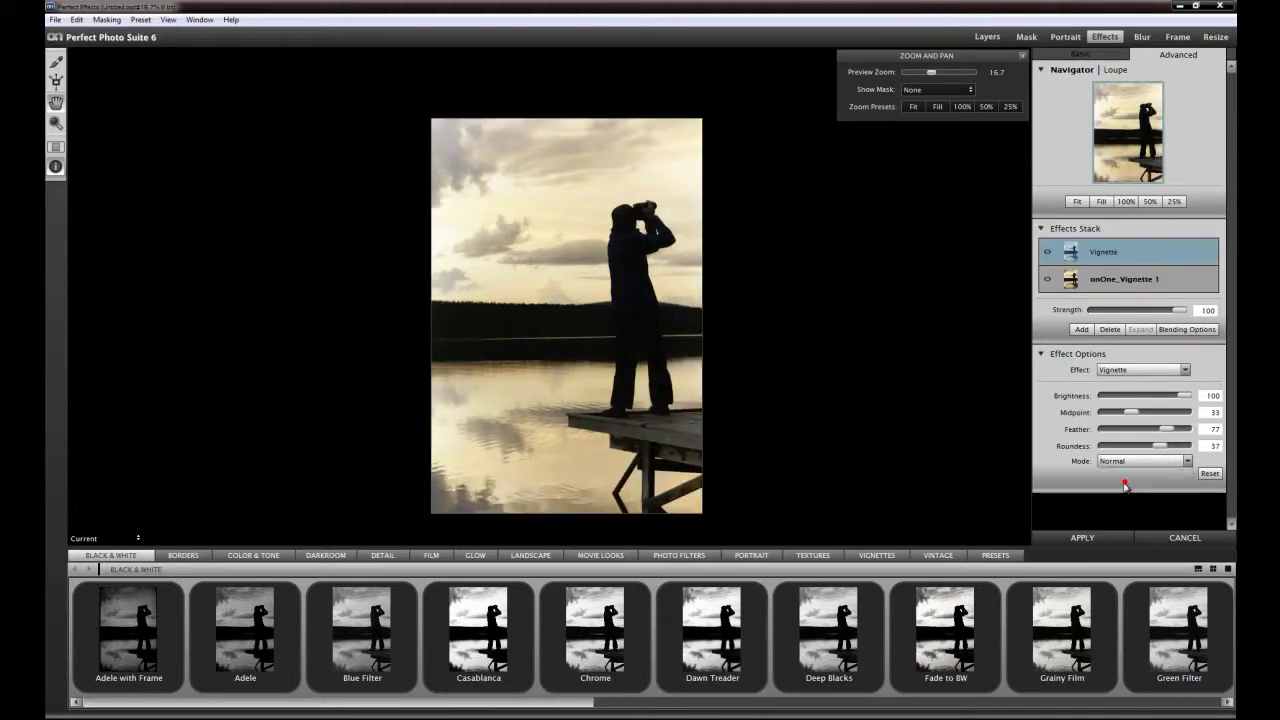
drag(1182, 395, 1085, 400)
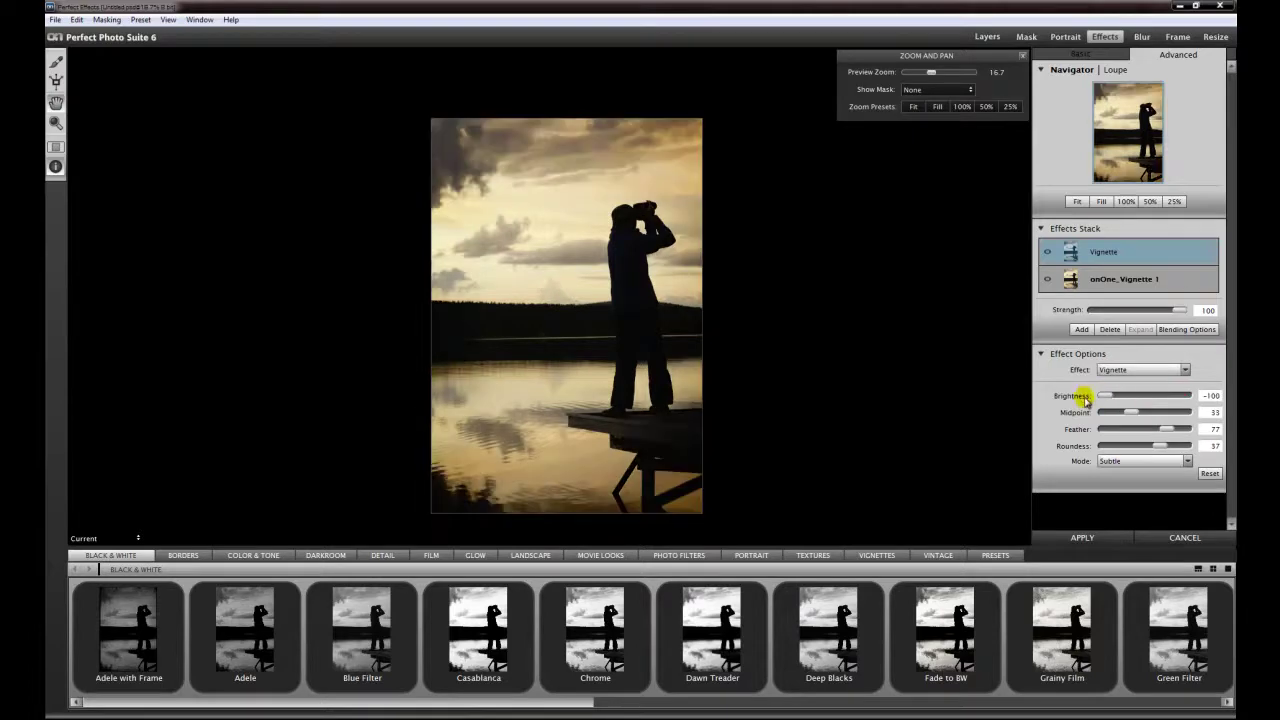
- Compare the Soft and Subtle modes, then return to Normal with Brightness about 0
click(1115, 463)
click(1115, 492)
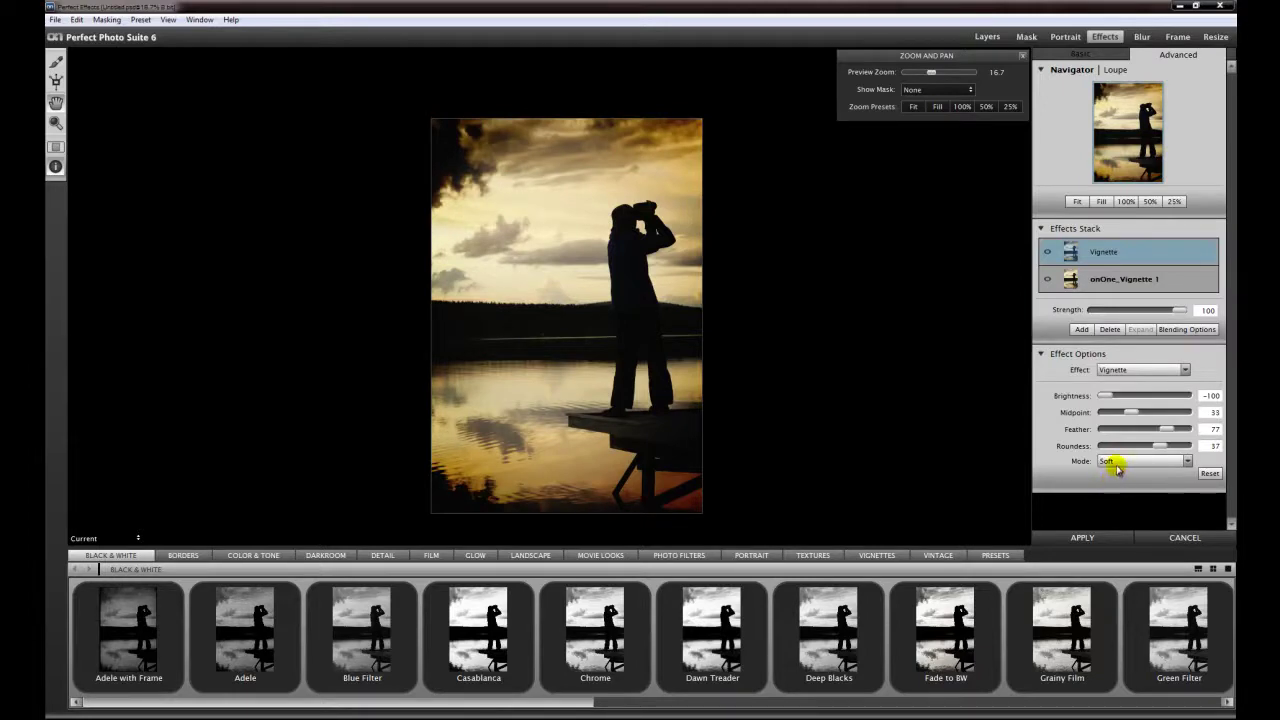
click(1115, 463)
click(1110, 482)
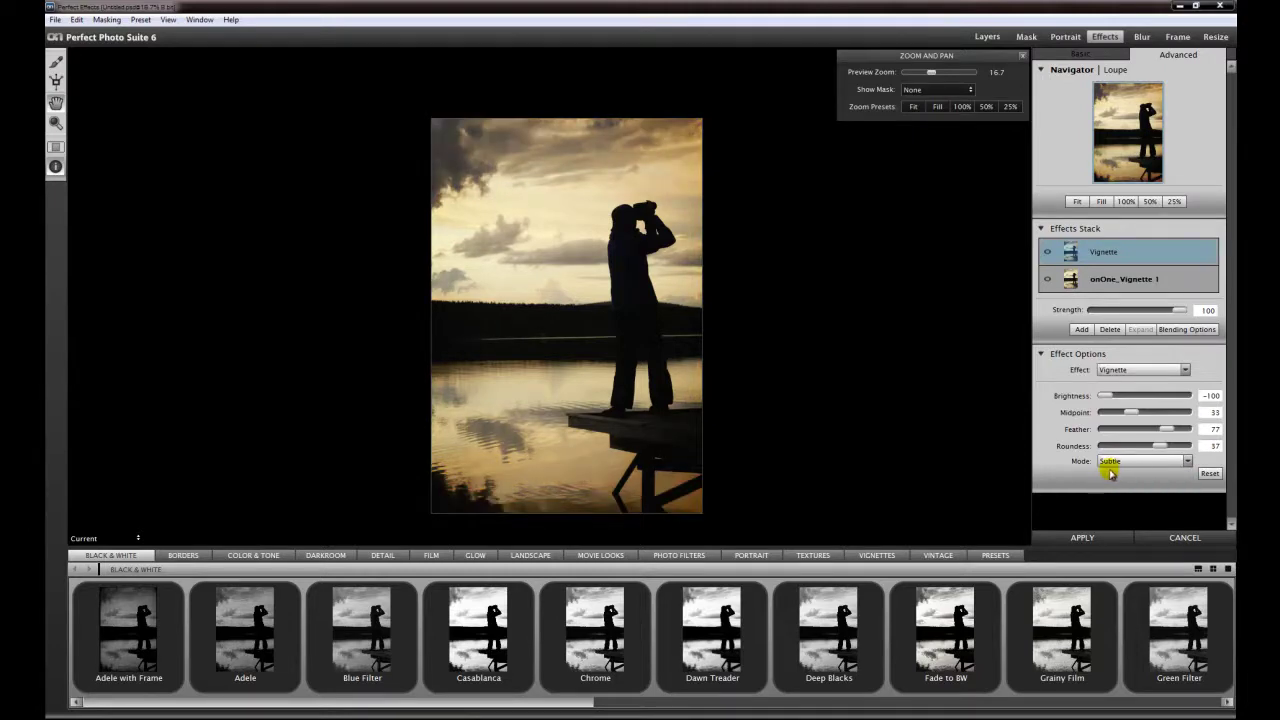
click(1110, 470)
click(1110, 466)
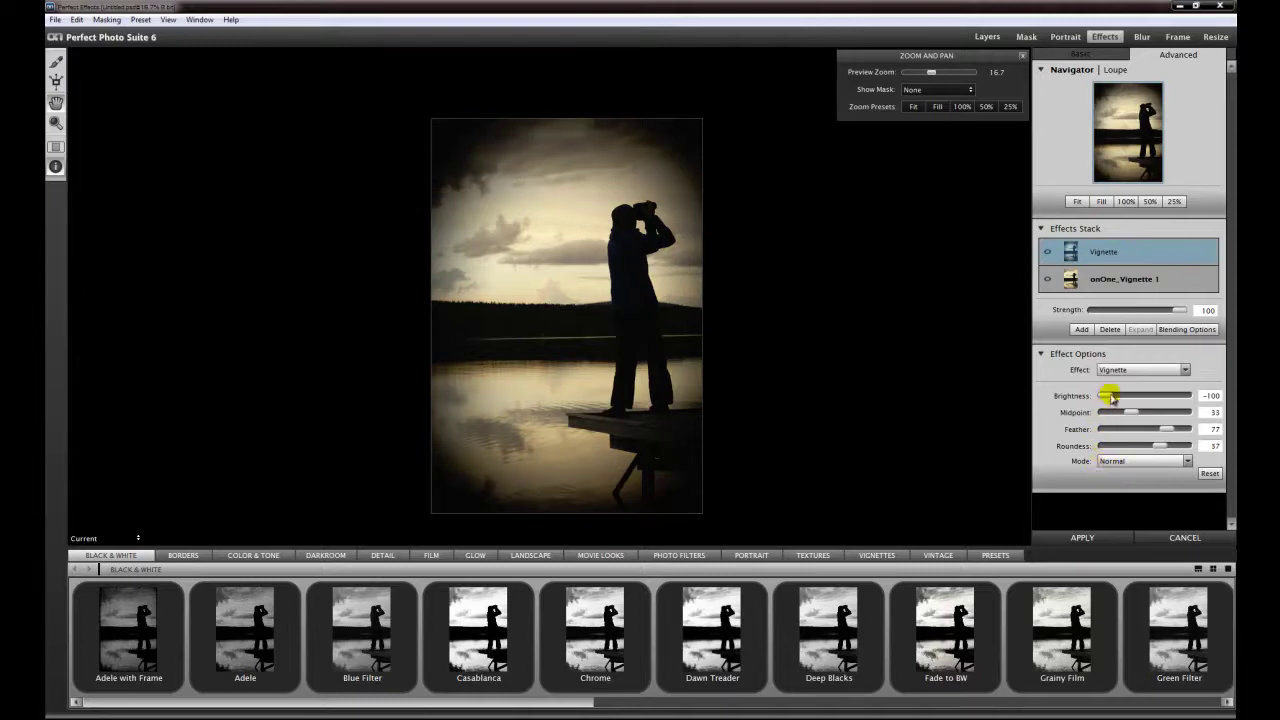
drag(1112, 397, 1140, 397)
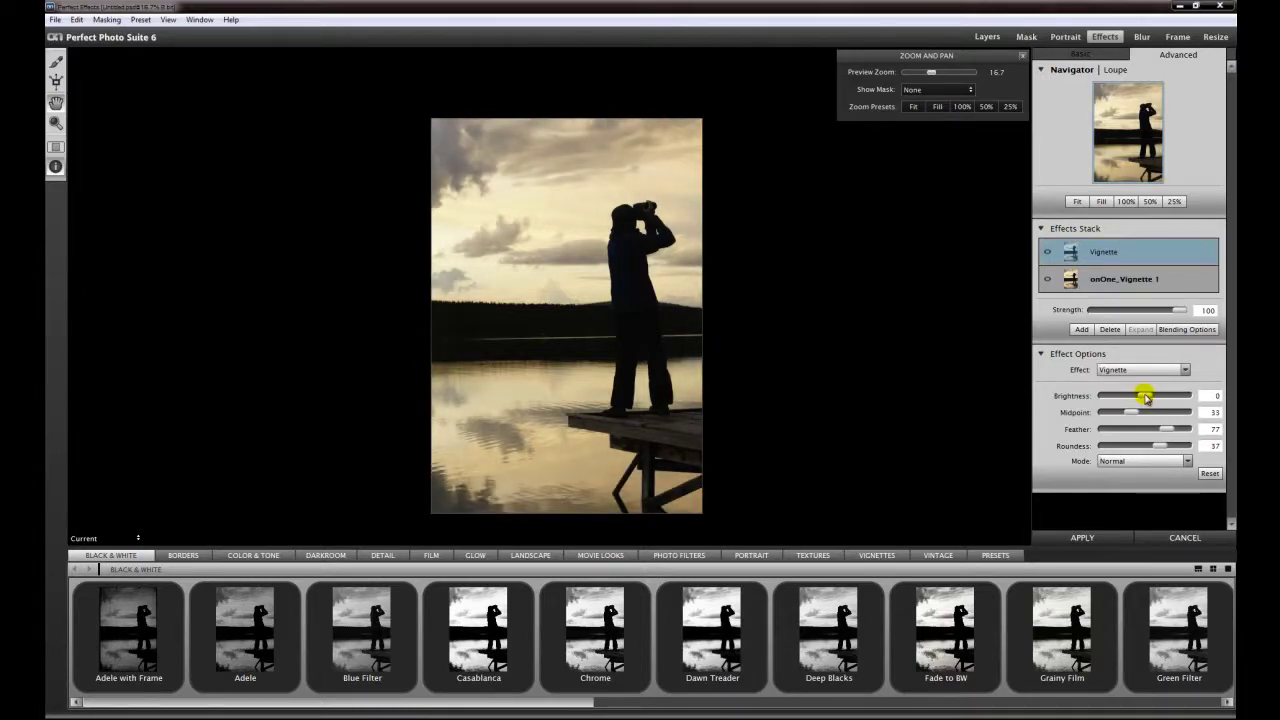
drag(1145, 397, 1147, 398)
- Try Big Softy Blur, Edges to Black and other vignette presets, settling on Grunge Vignette Dark in Darker mode
click(876, 557)
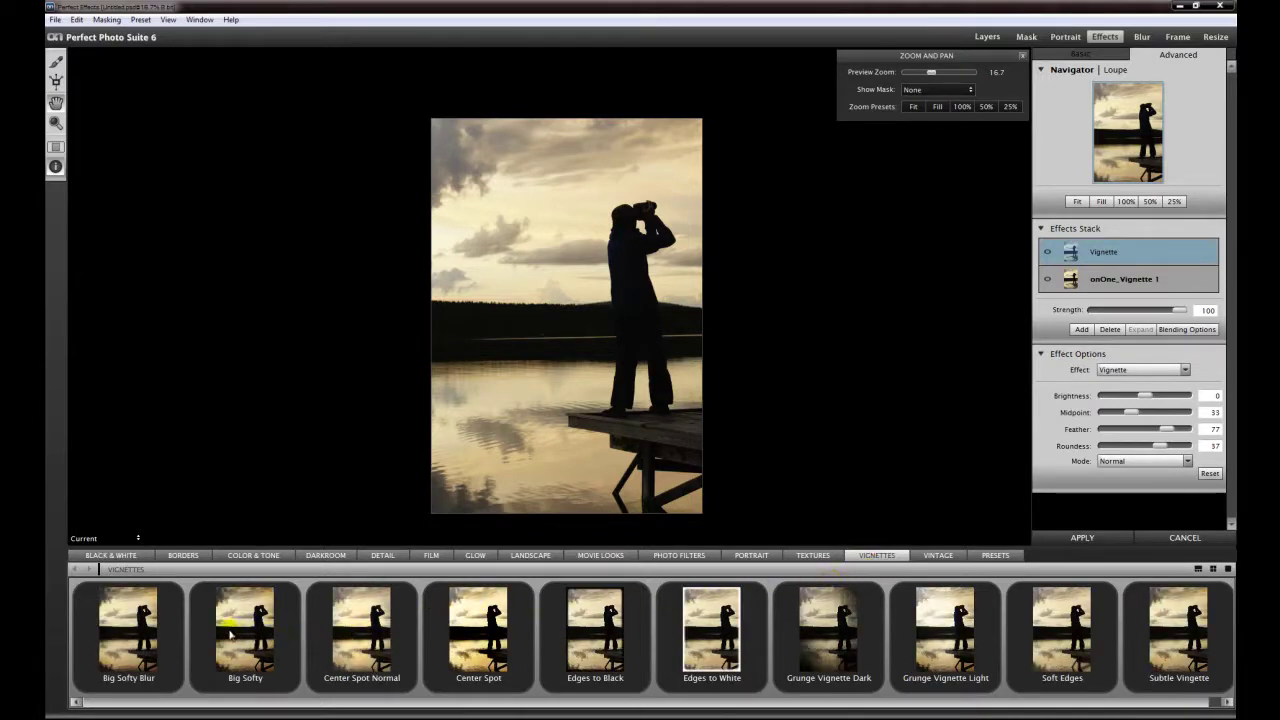
click(143, 664)
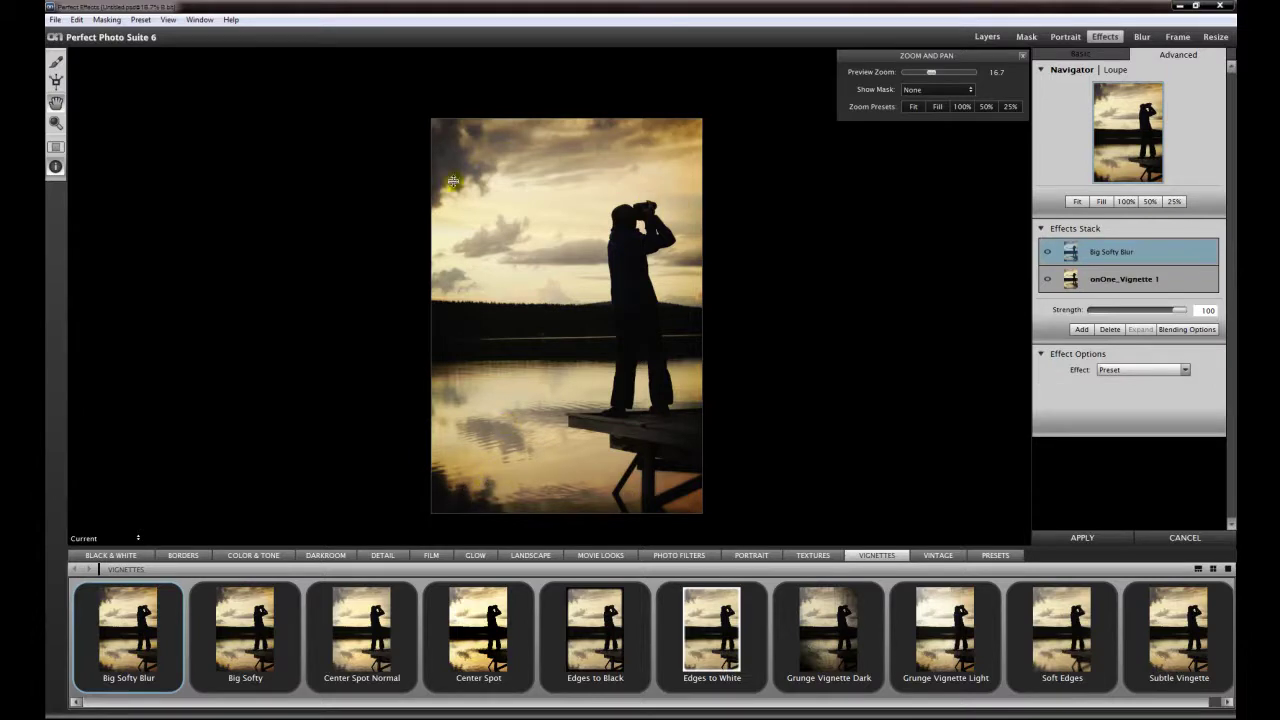
click(600, 640)
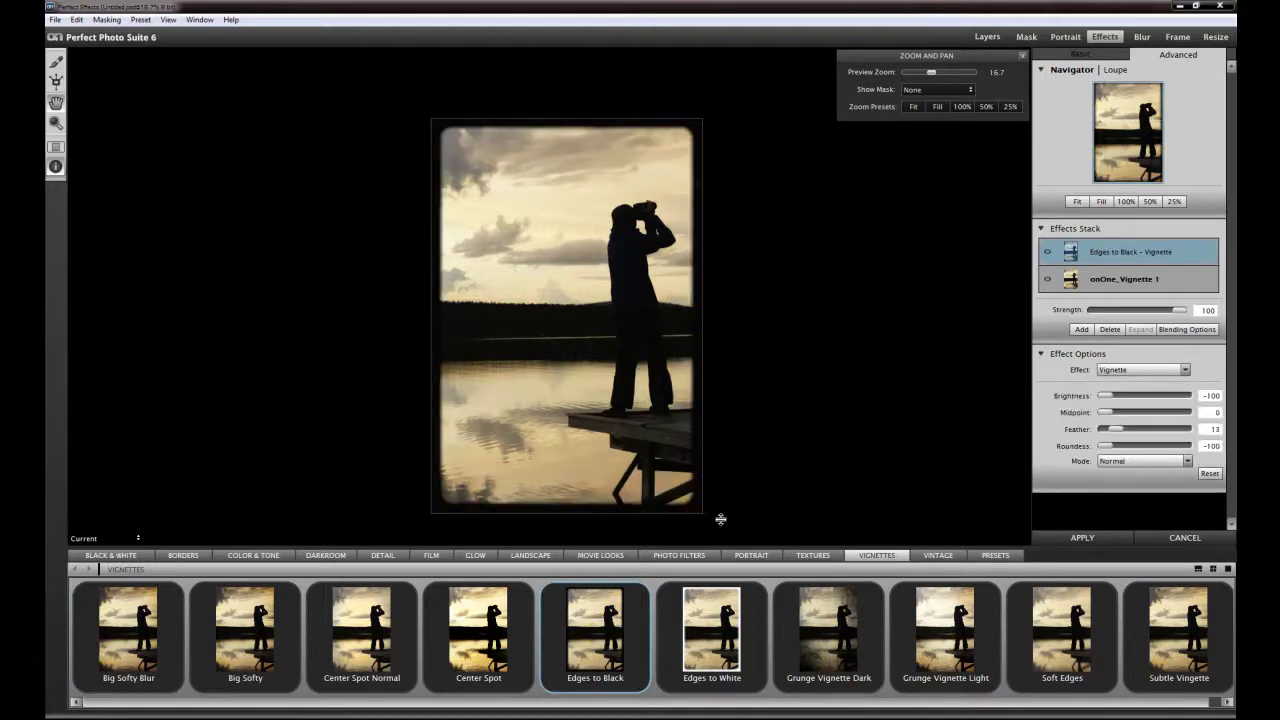
click(825, 630)
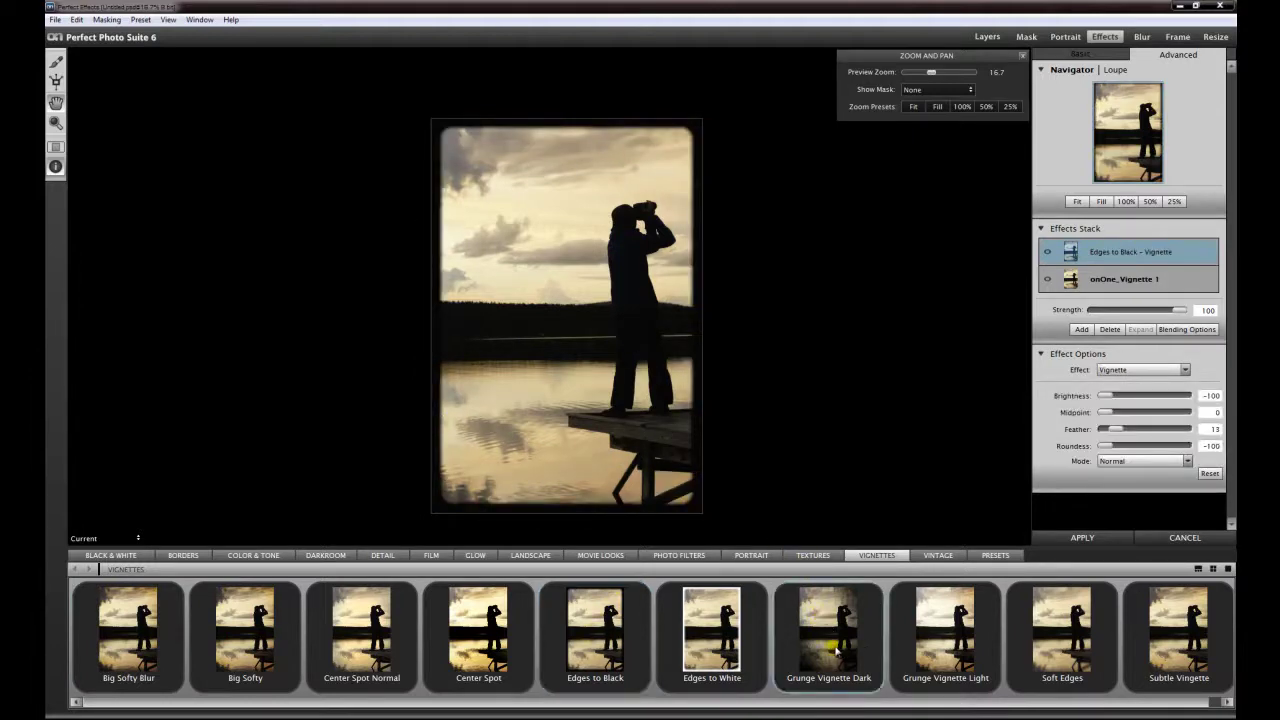
click(940, 625)
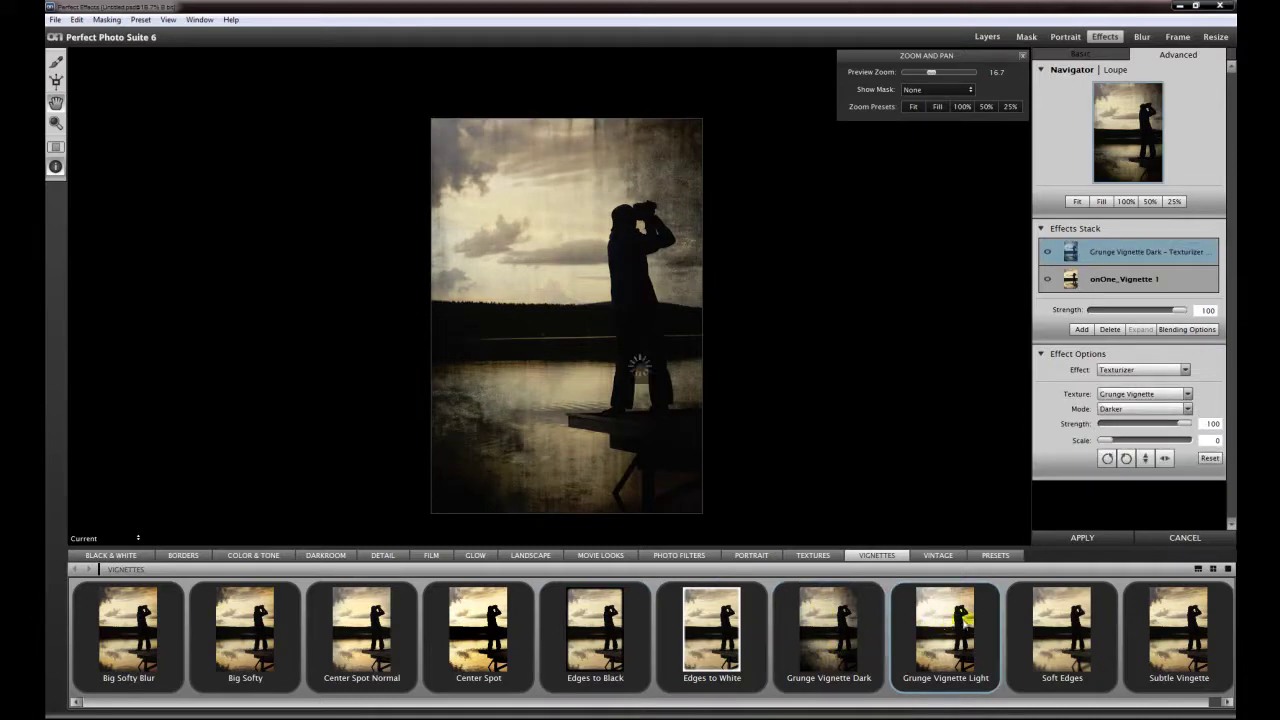
click(1076, 646)
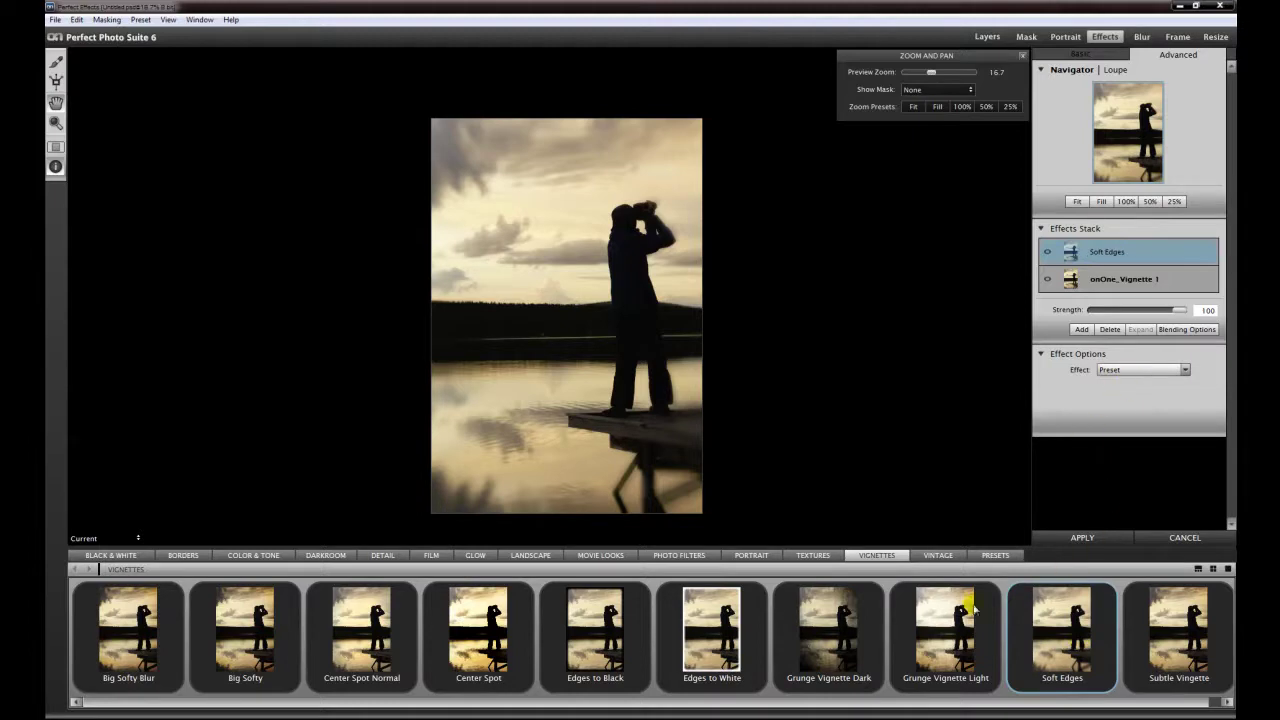
click(846, 630)
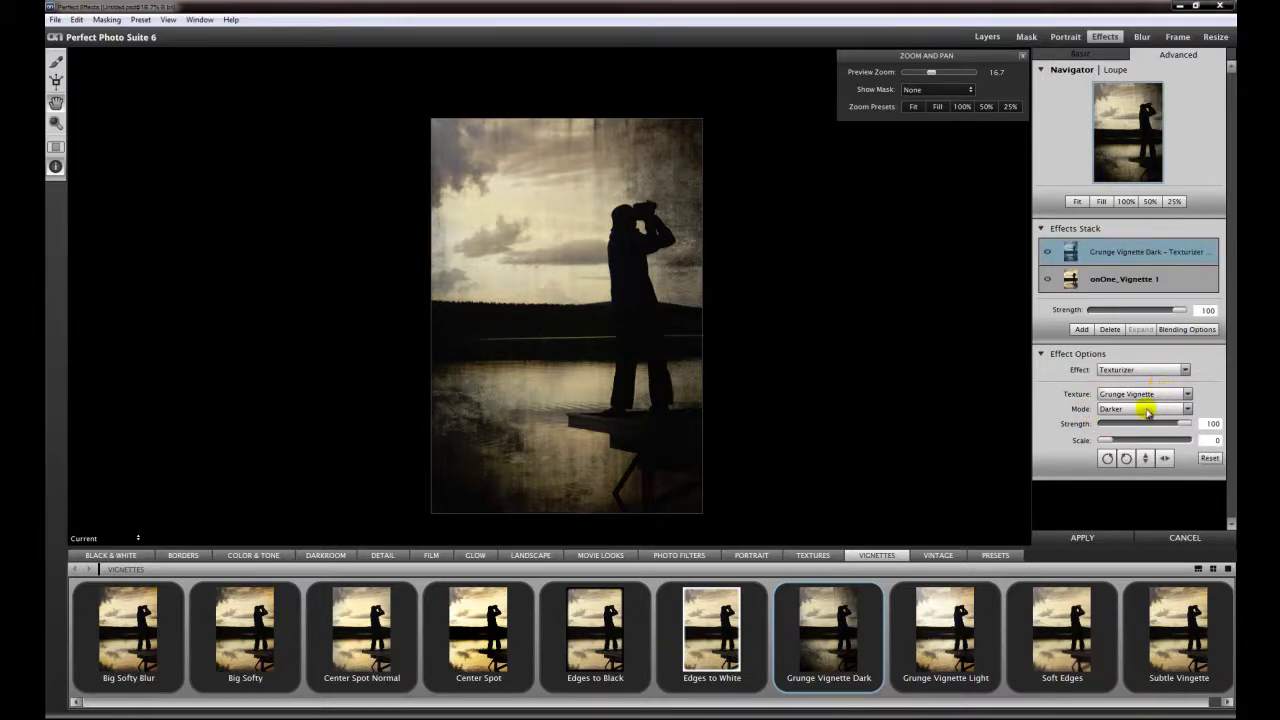
click(1150, 410)
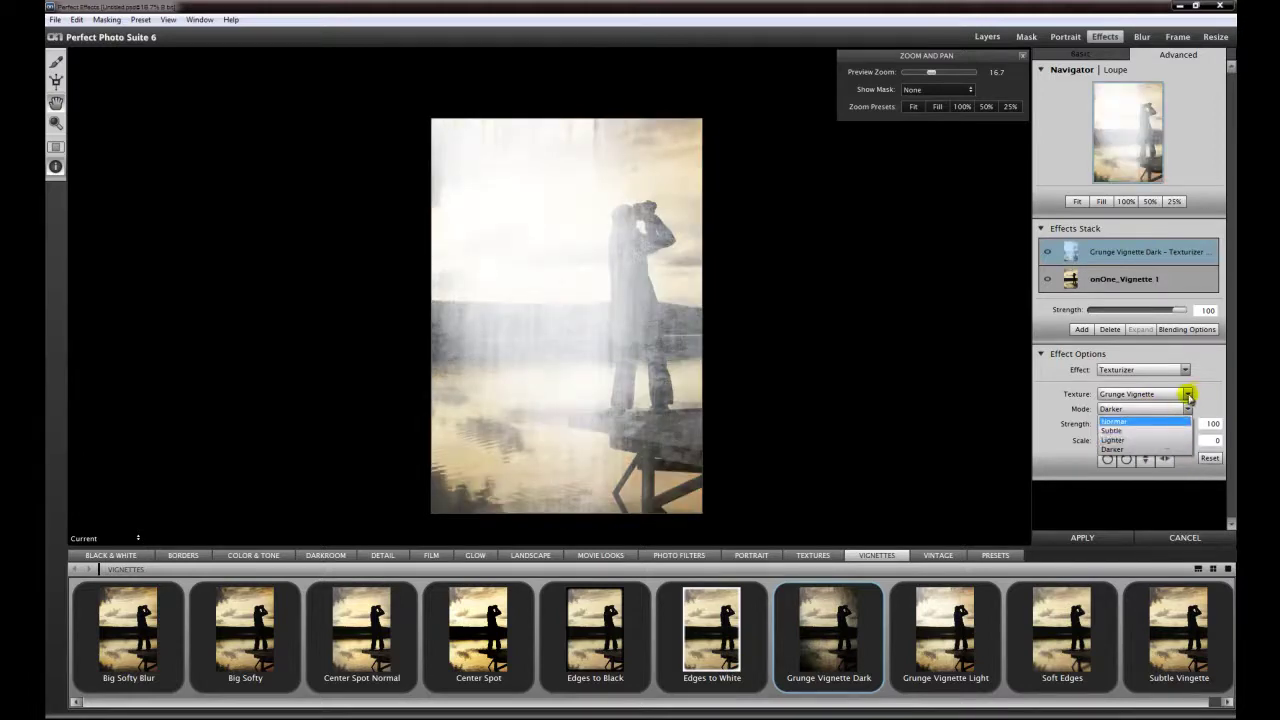
click(1196, 404)
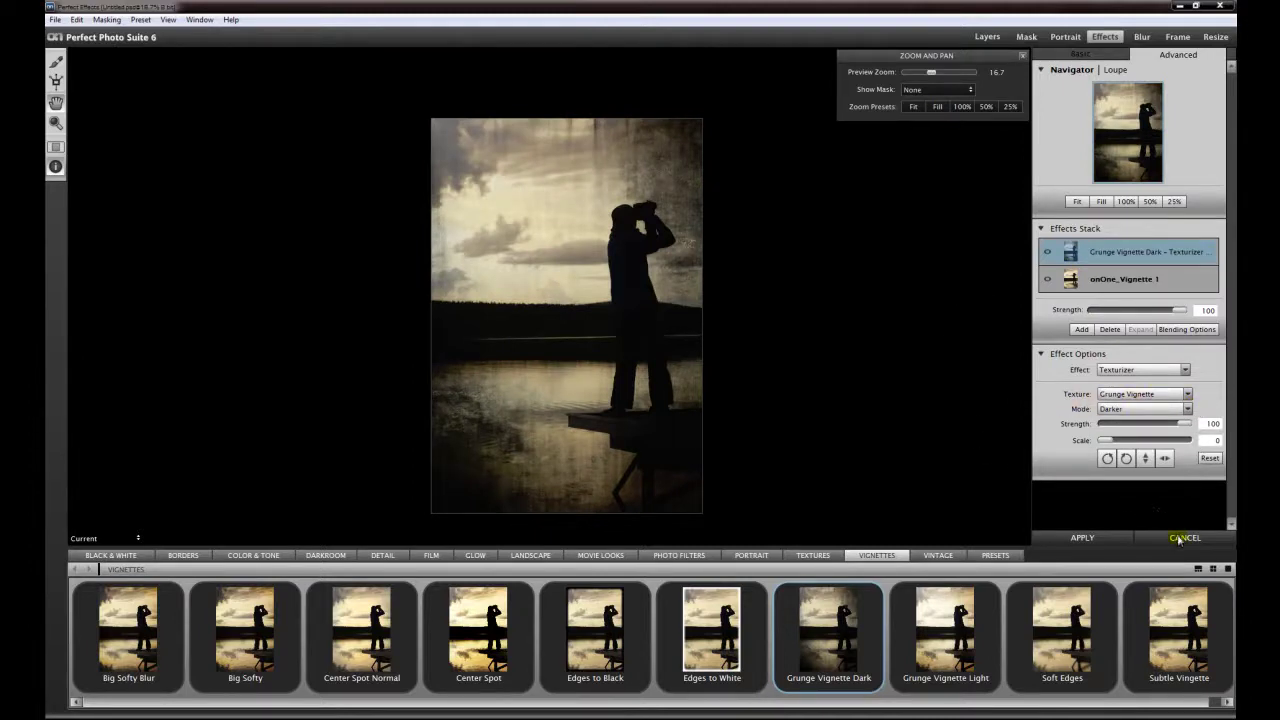
- Cancel Perfect Effects and set the Preview Zoom back to 16.7
click(1181, 539)
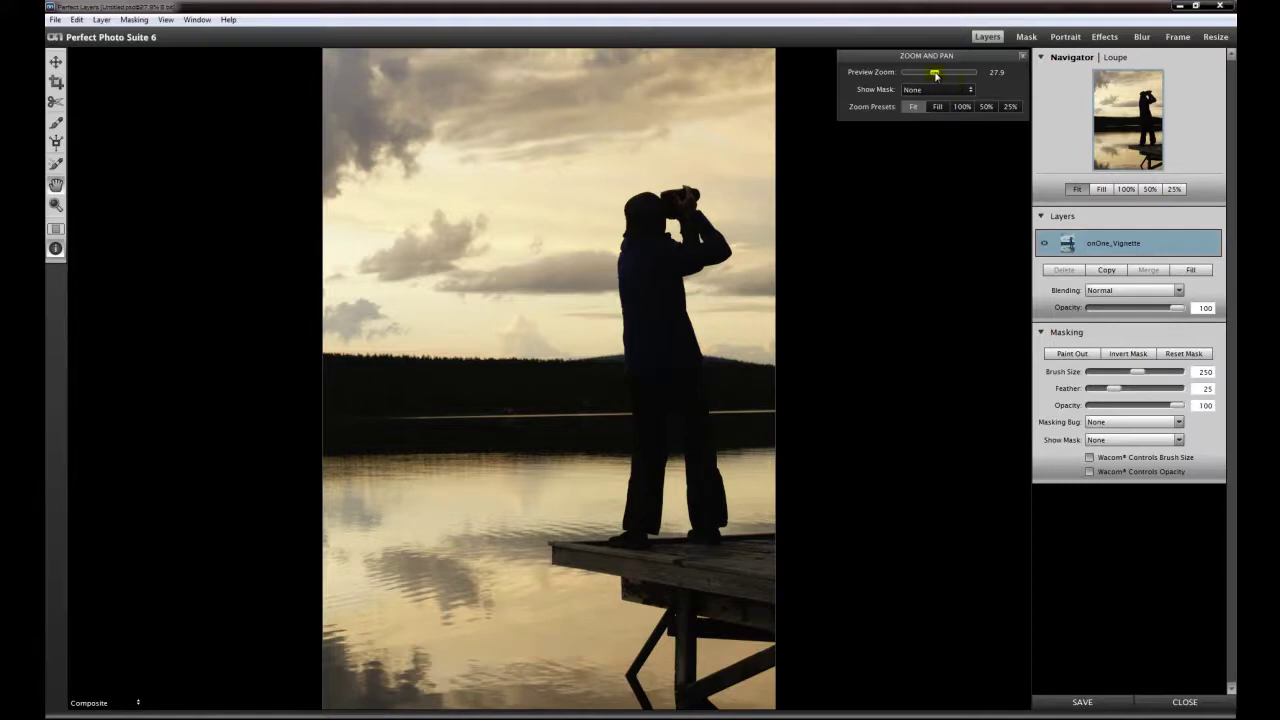
drag(936, 75, 930, 75)
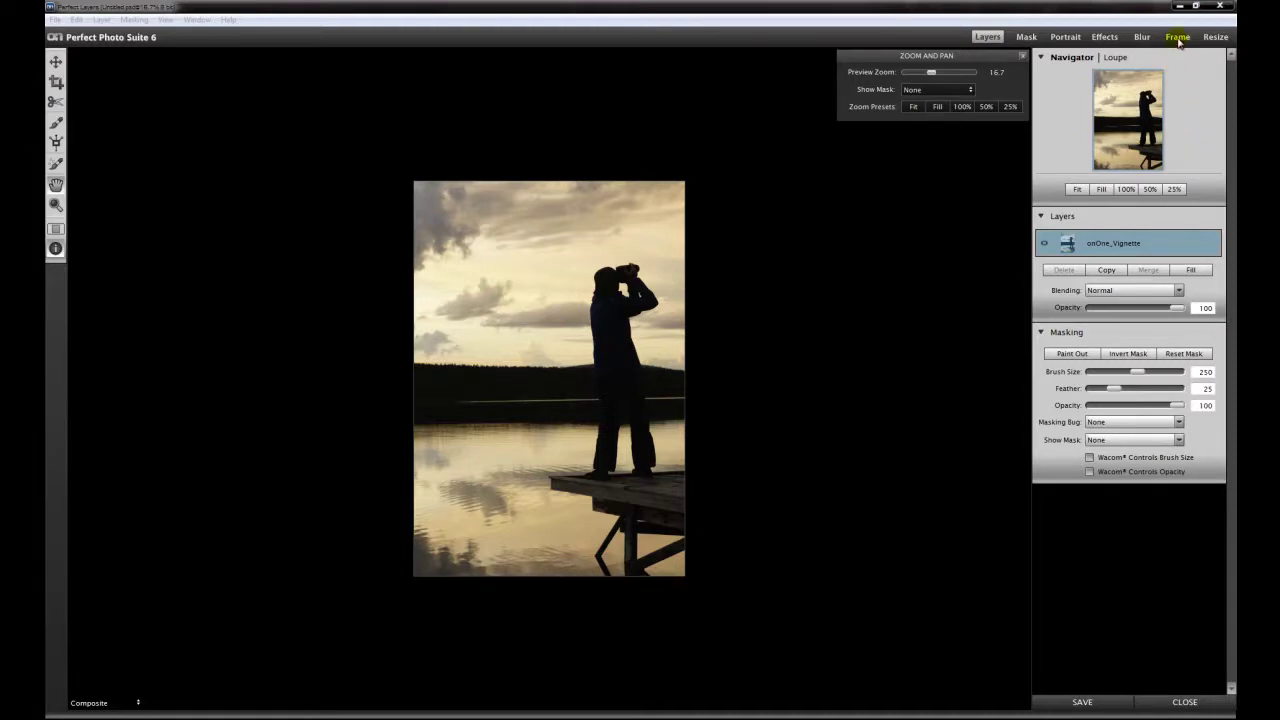
- Open the photo in PhotoFrame with small thumbnails and browse the Adornments through Layouts categories
click(1178, 39)
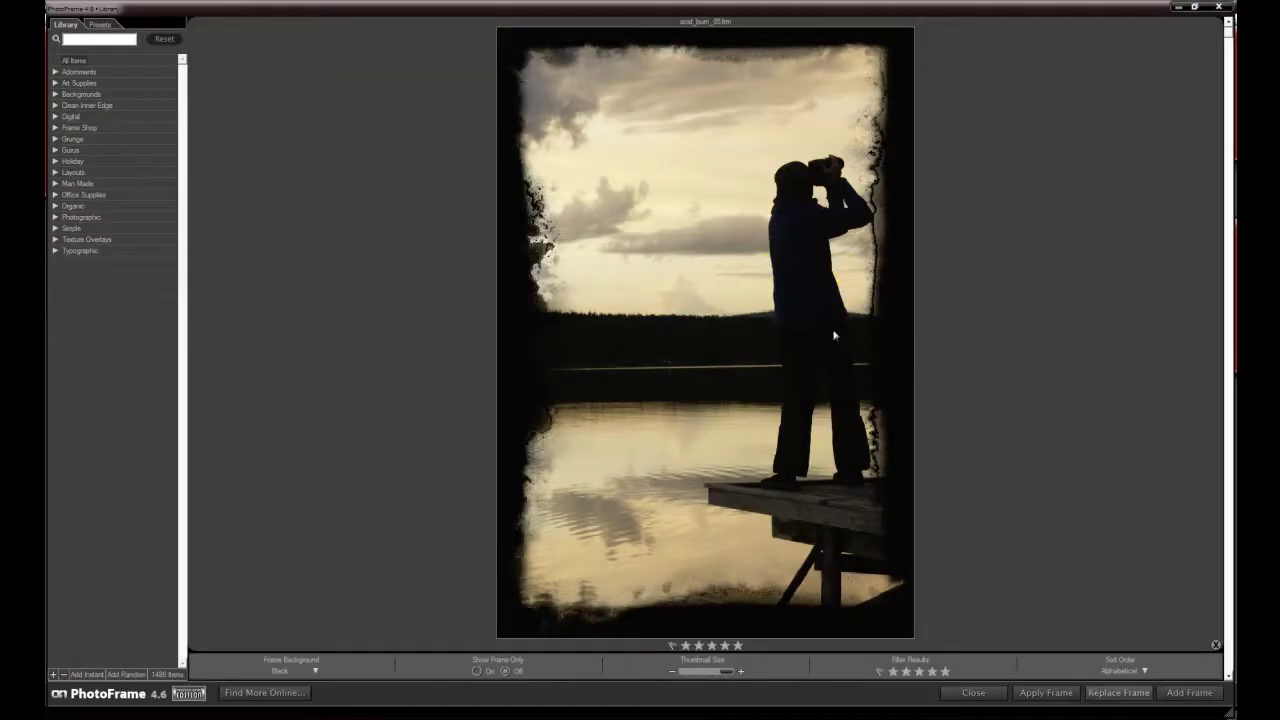
drag(728, 671, 693, 673)
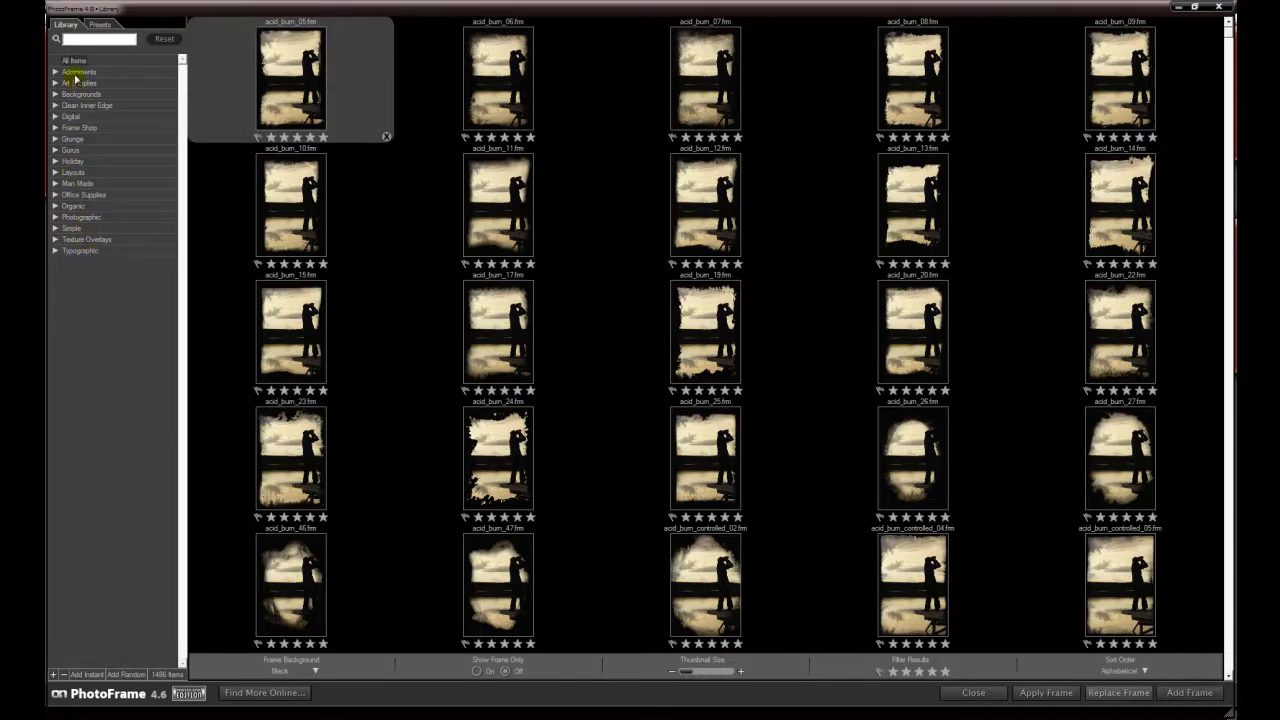
click(75, 74)
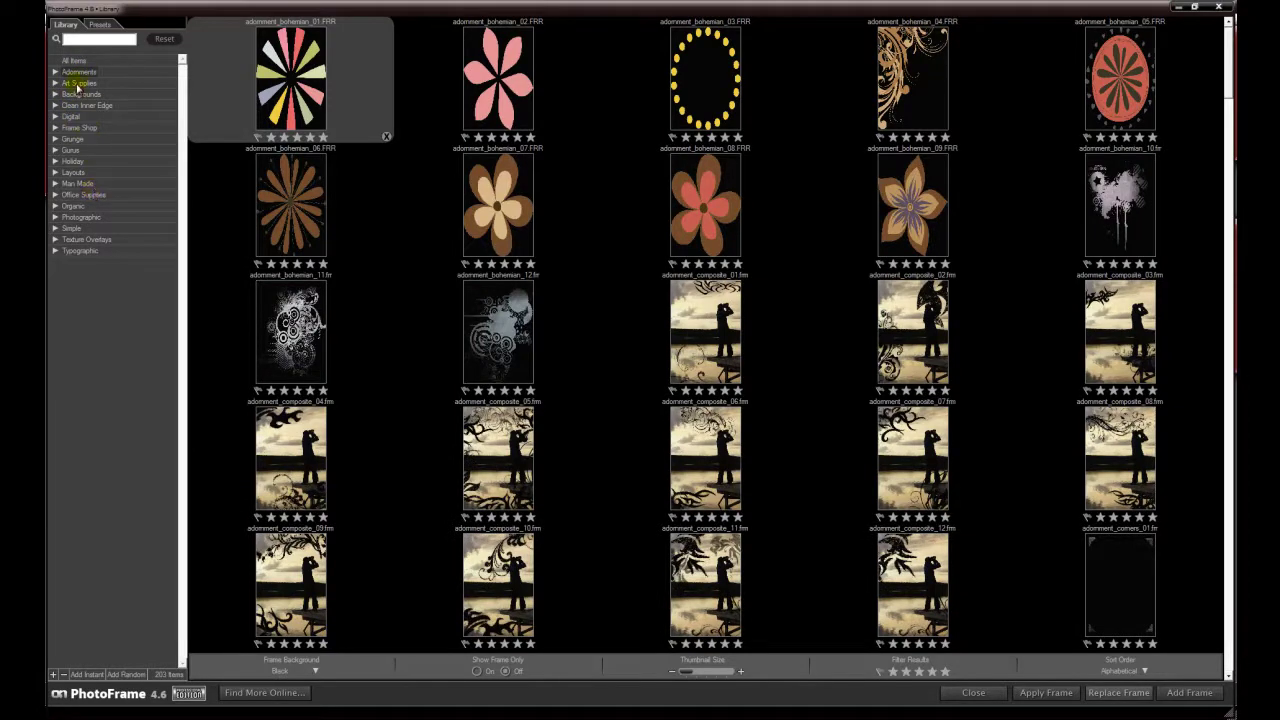
click(77, 85)
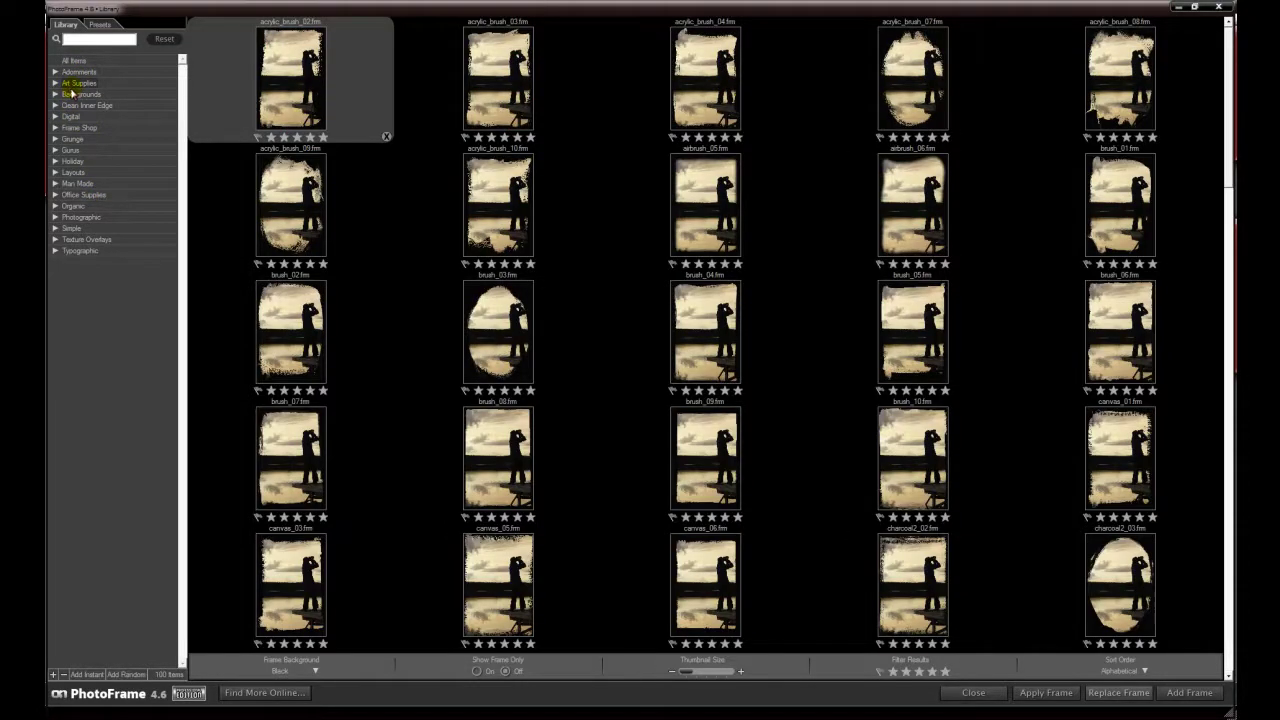
click(74, 94)
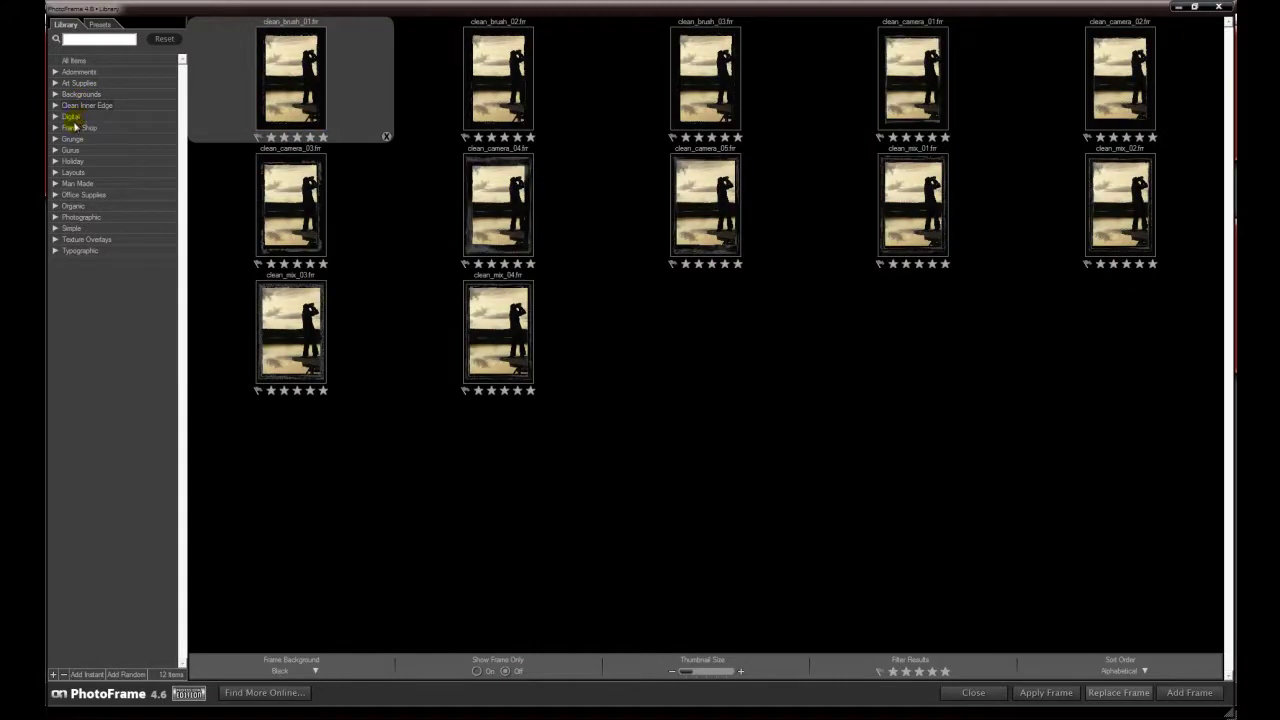
click(76, 119)
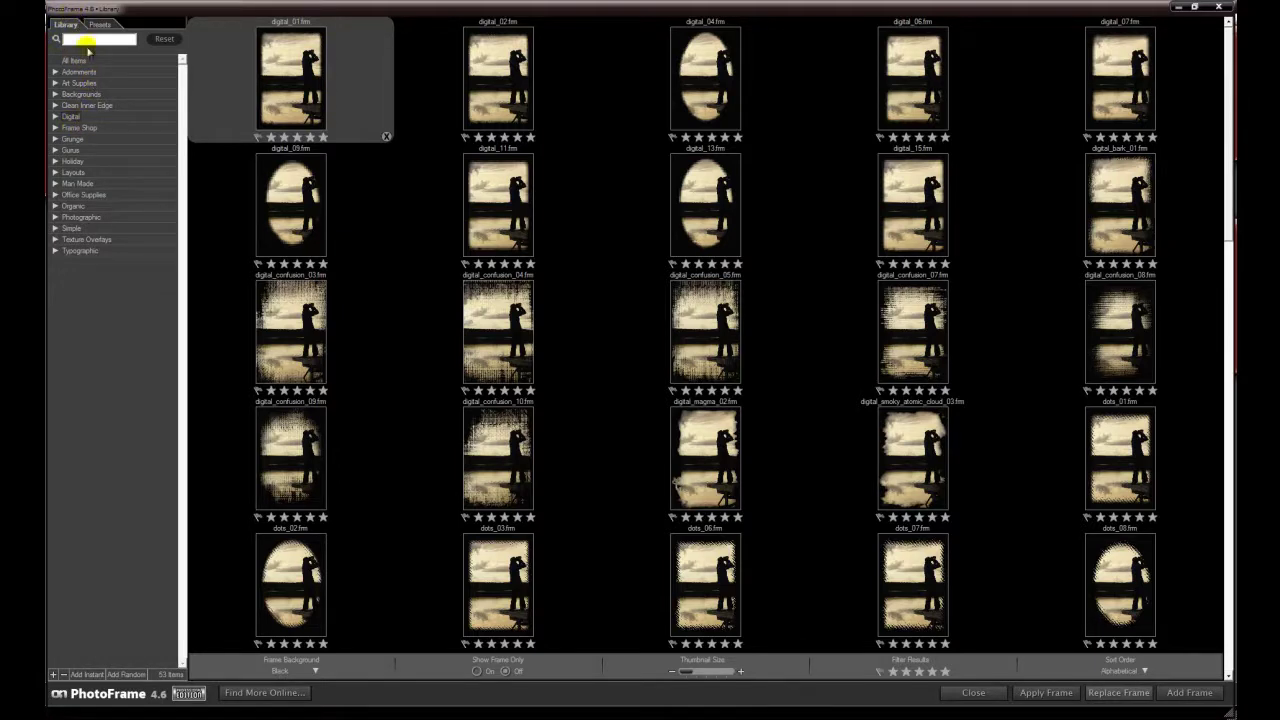
click(91, 130)
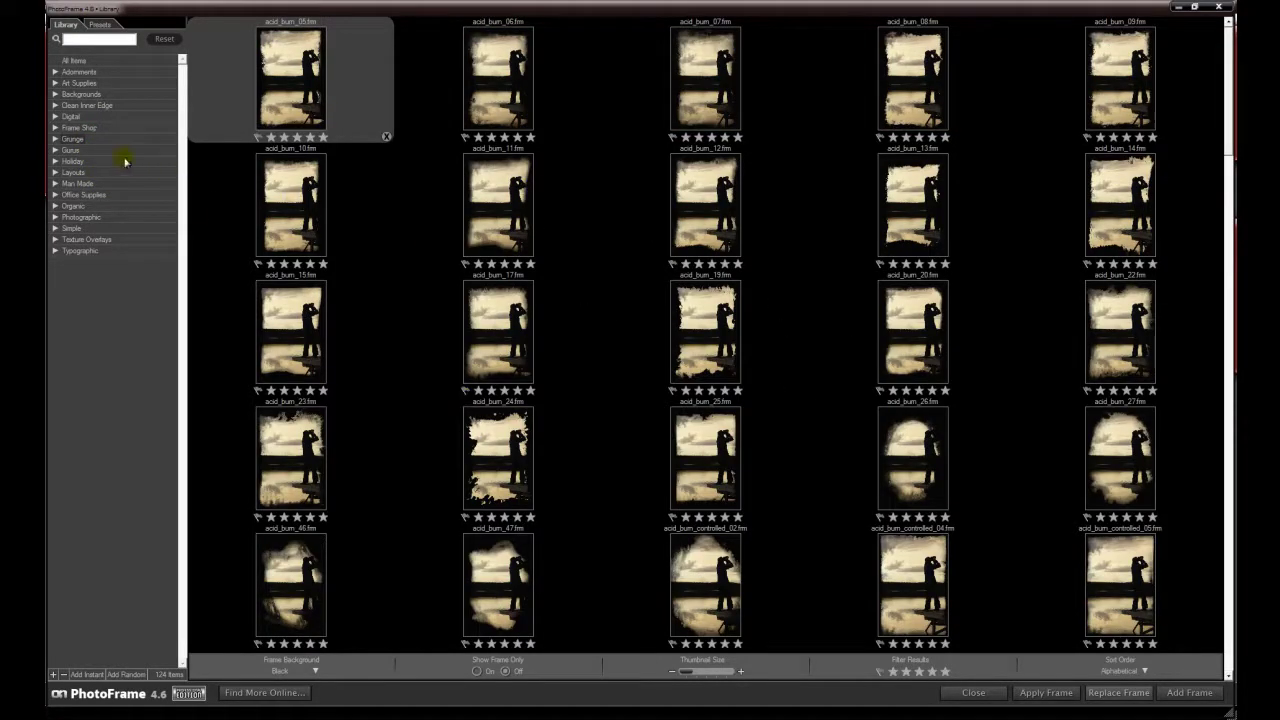
click(72, 150)
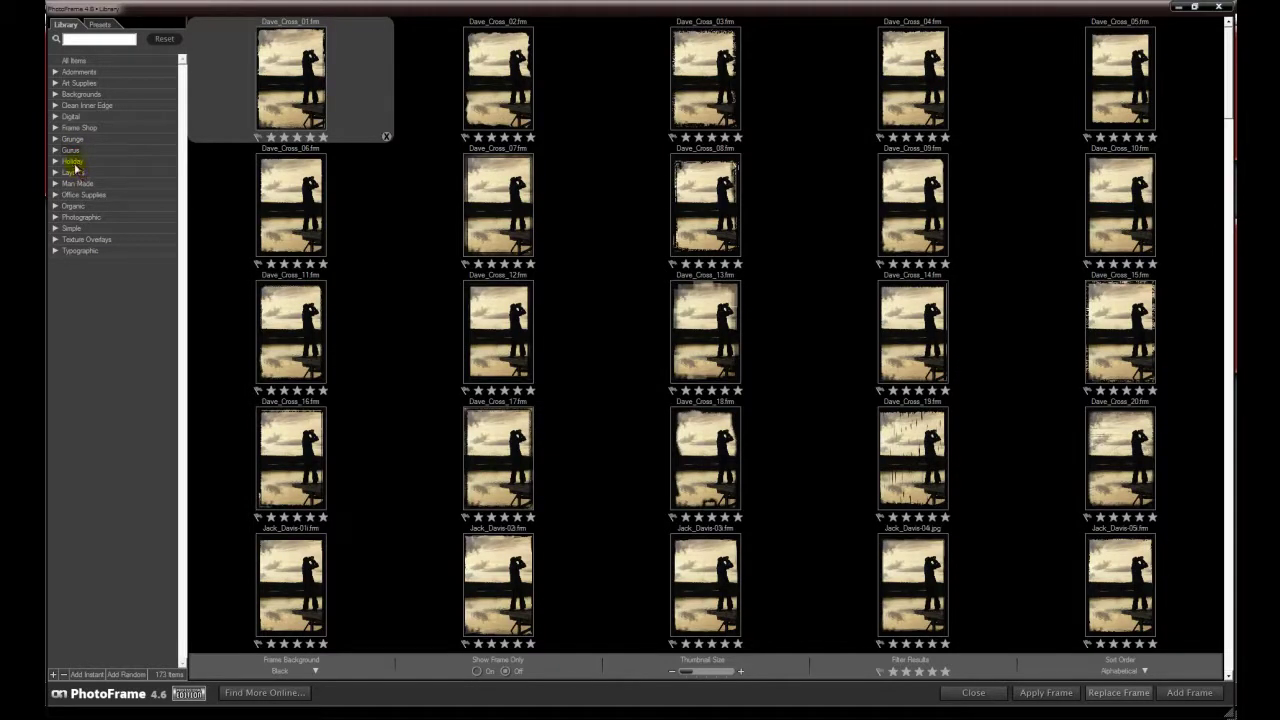
click(75, 162)
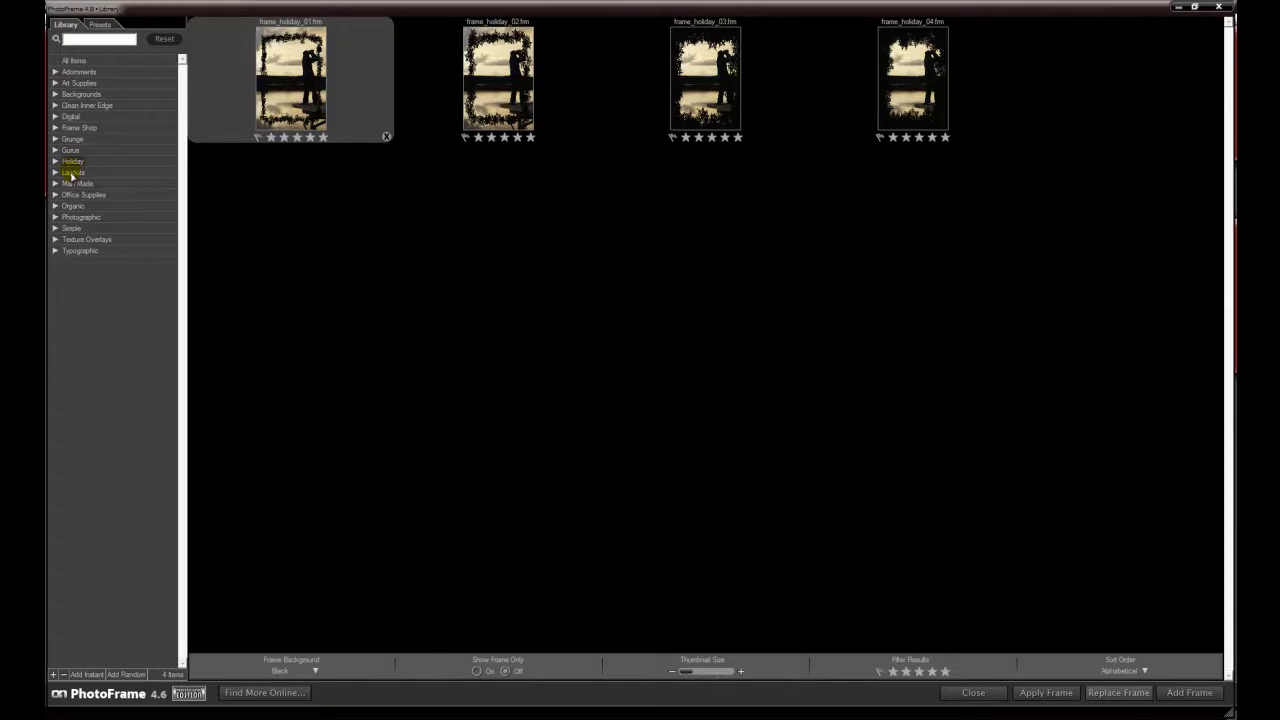
click(72, 173)
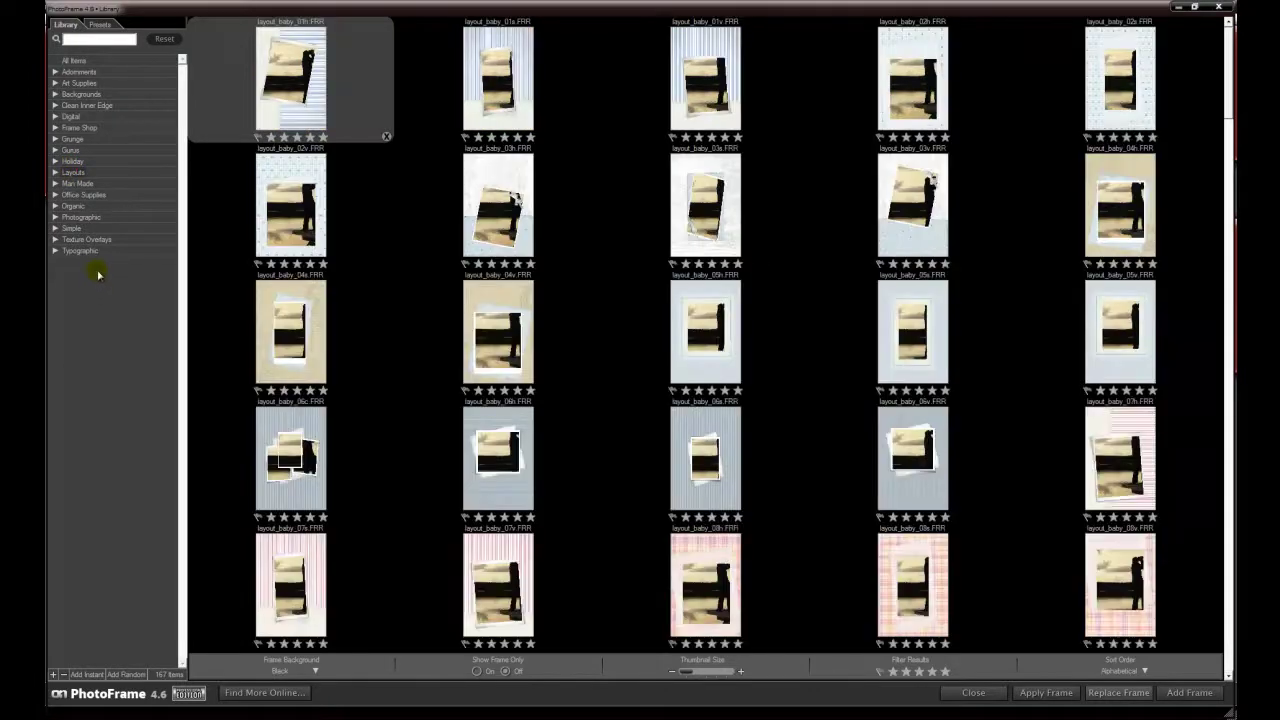
- Browse the Man Made, Organic, Photographic, Texture Overlays and Typographic frames, ending on Man Made
click(84, 185)
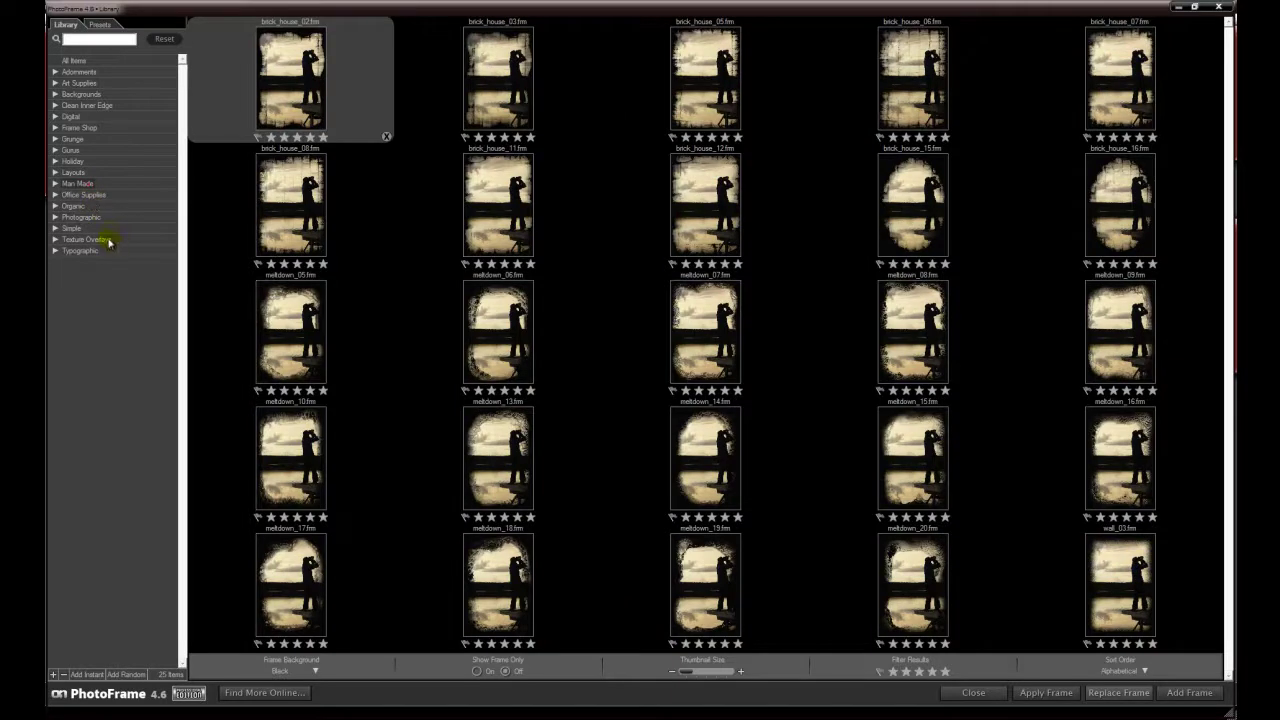
click(80, 206)
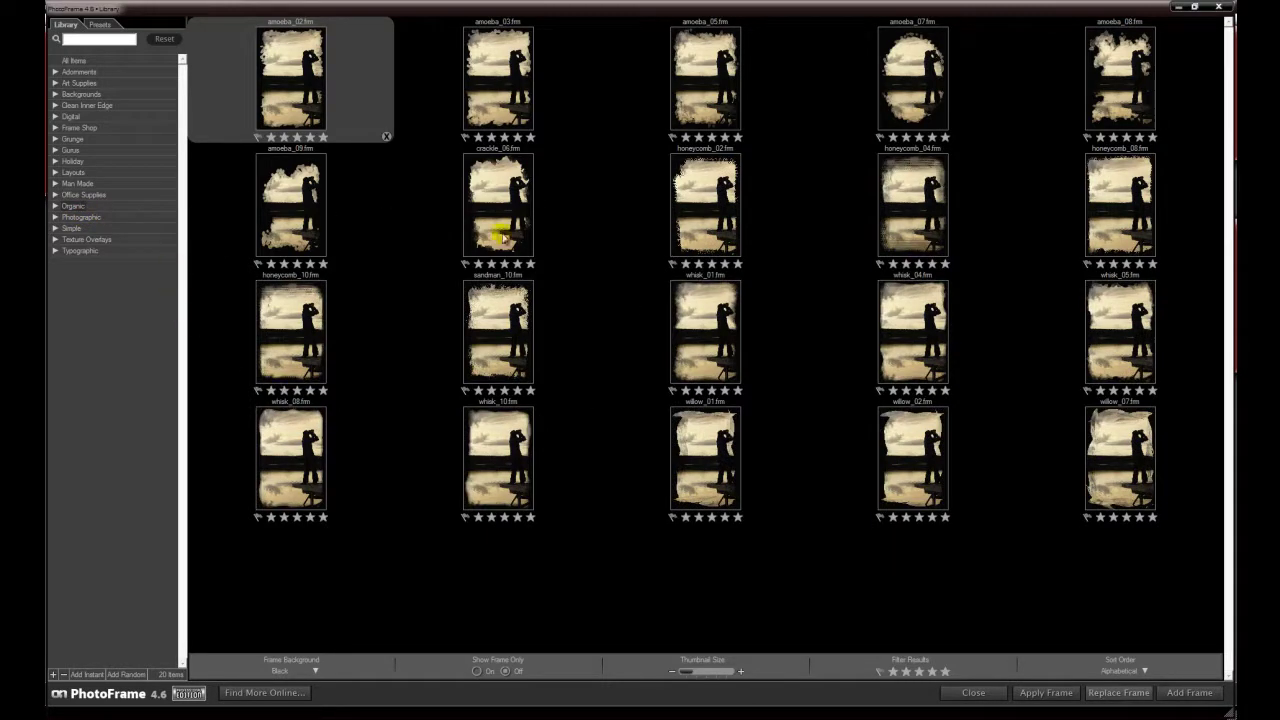
click(88, 217)
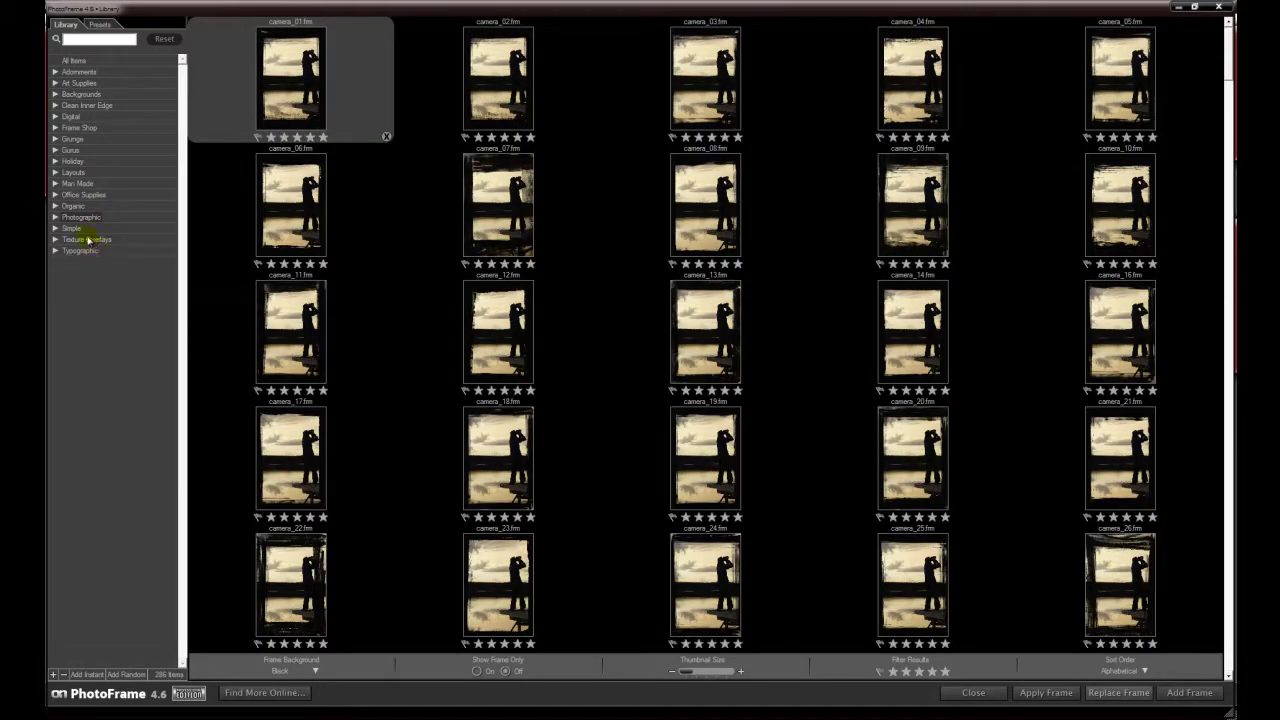
click(88, 238)
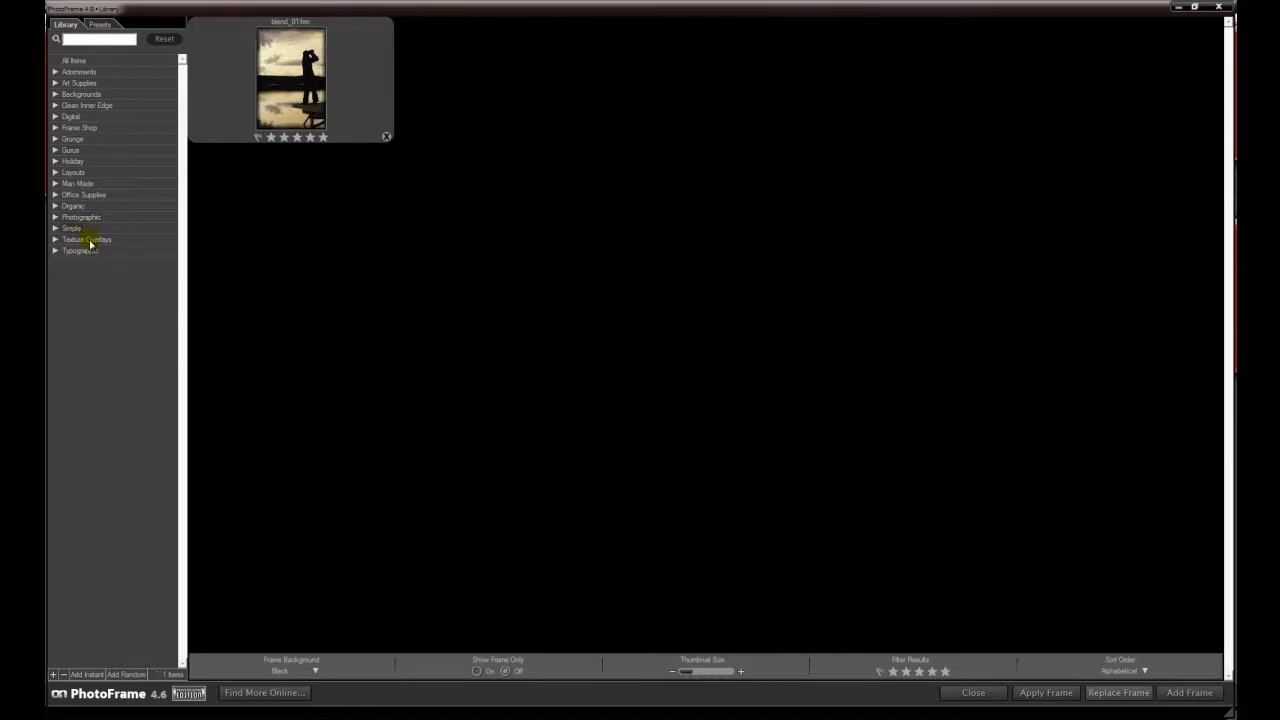
click(90, 241)
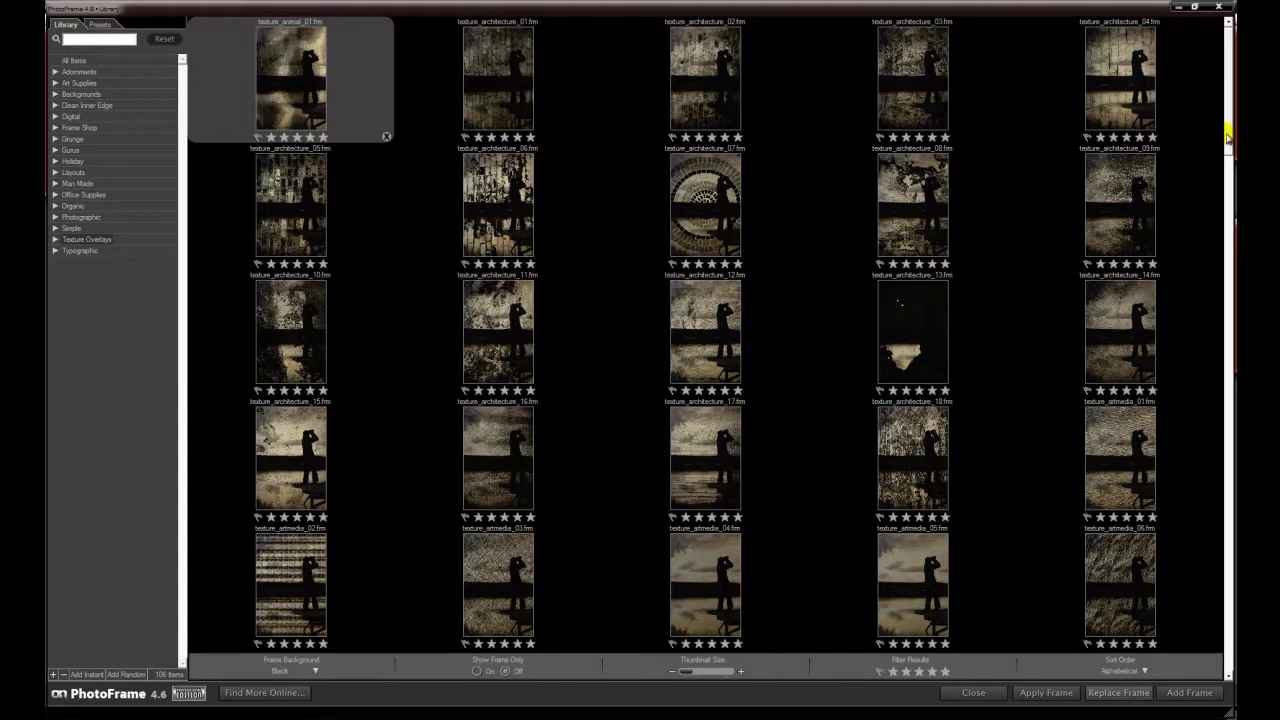
scroll(1210, 200, down, 10)
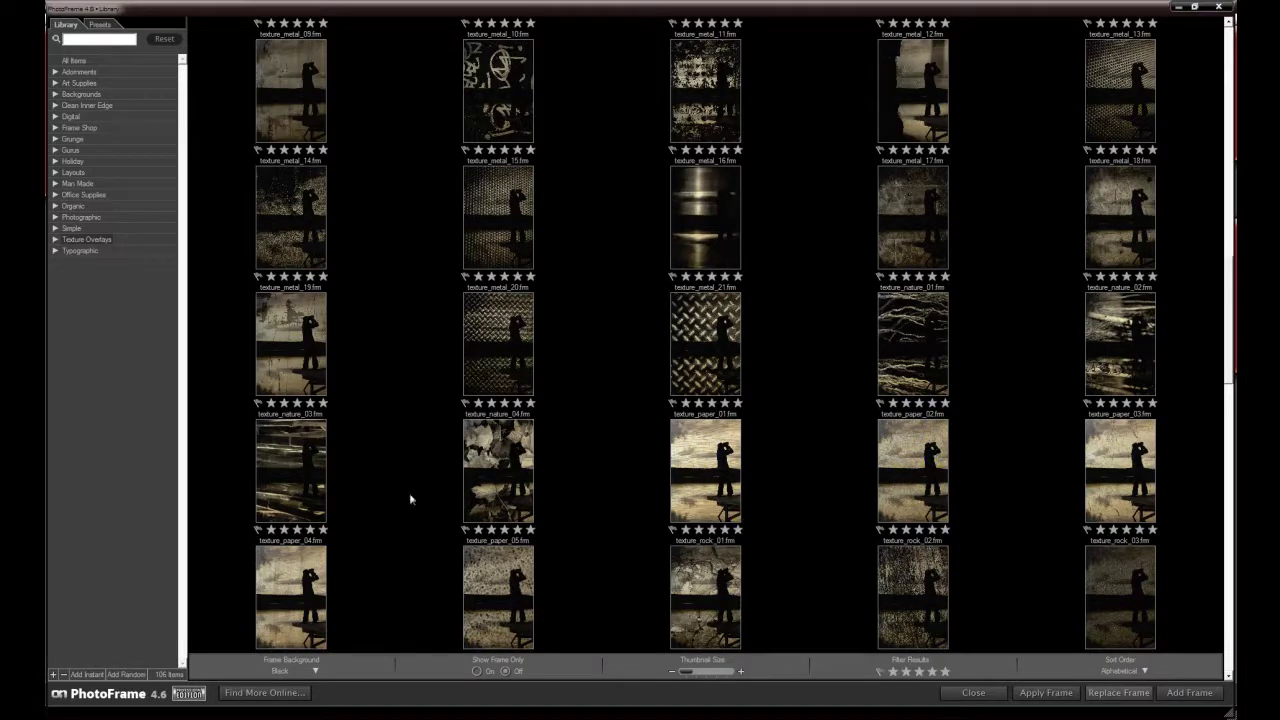
click(96, 251)
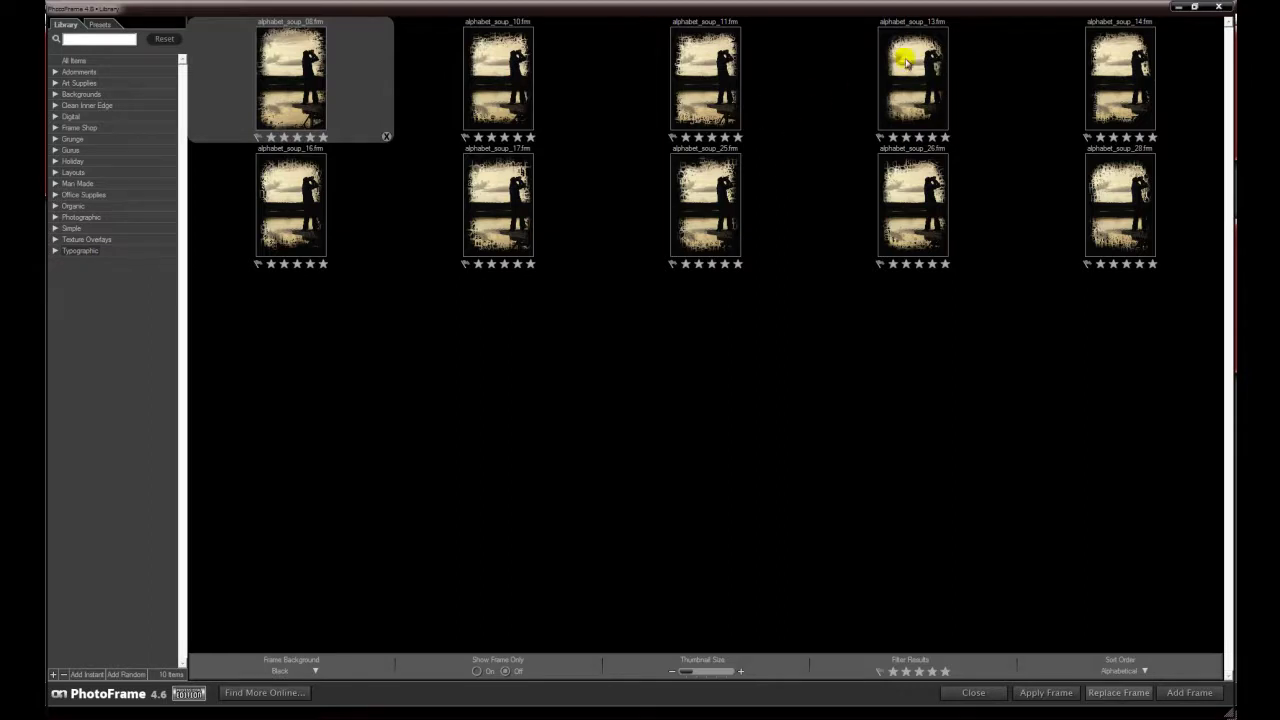
click(96, 185)
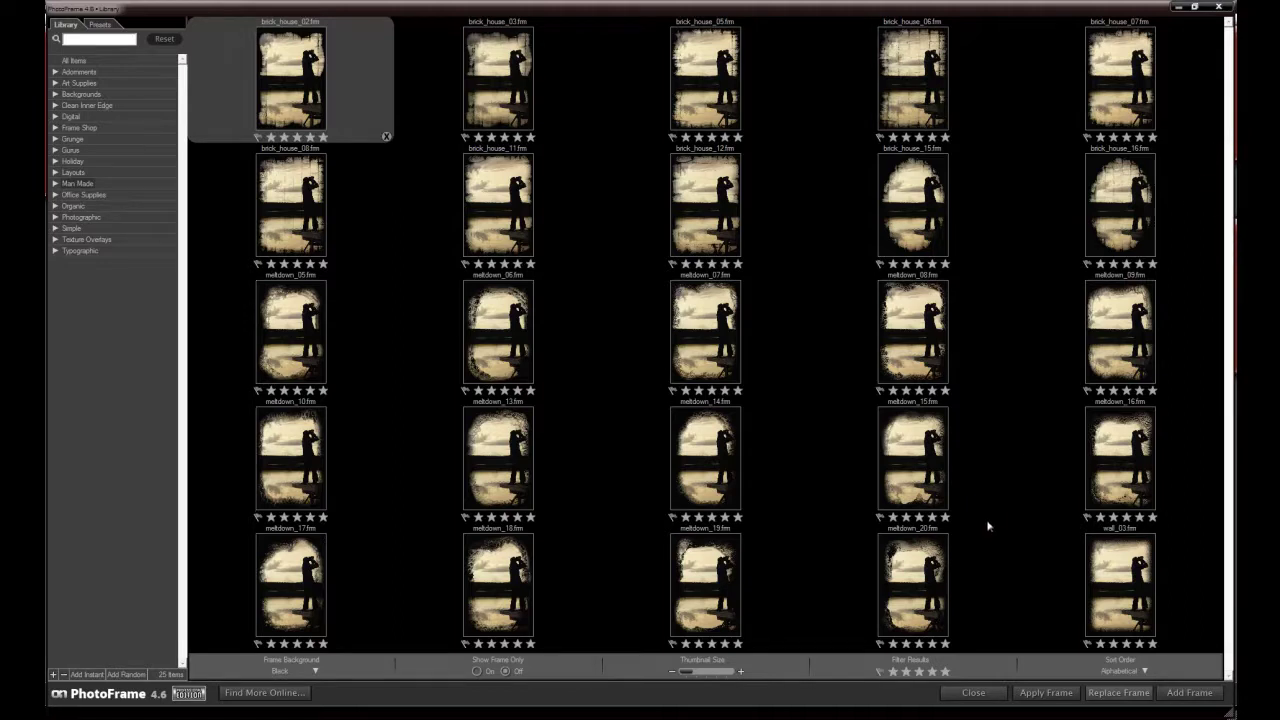
- Enlarge the frame thumbnails to three columns and select the oval brick_house_15 frame
drag(688, 674, 708, 674)
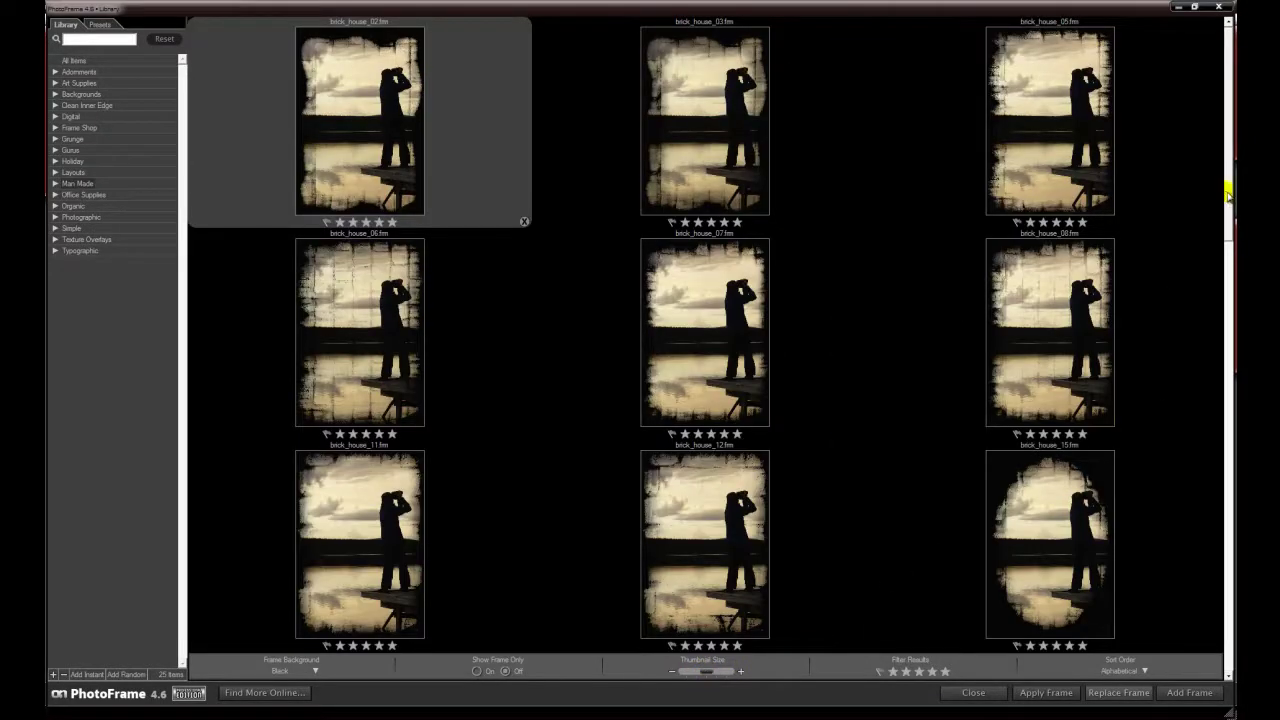
drag(1228, 195, 1209, 292)
click(1063, 277)
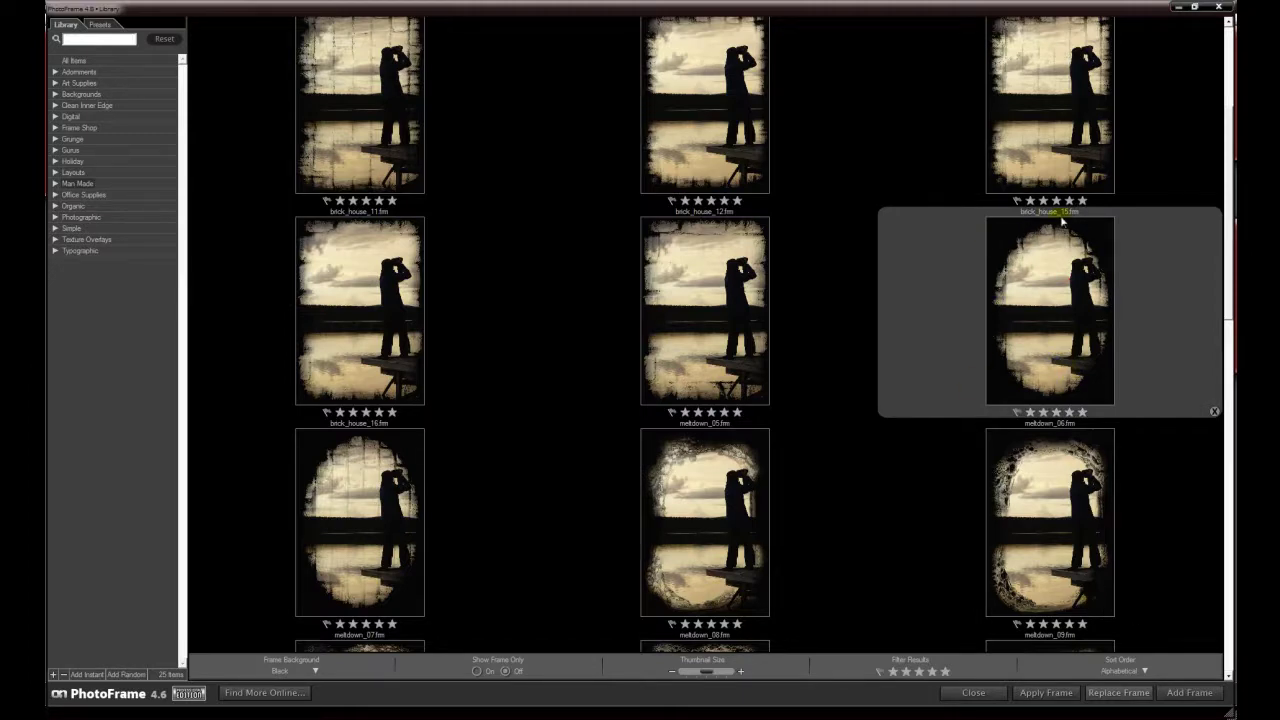
click(1073, 253)
- Preview White then Black frame backgrounds, toggle Show Frame Only, and apply brick_house_15
click(315, 670)
click(316, 676)
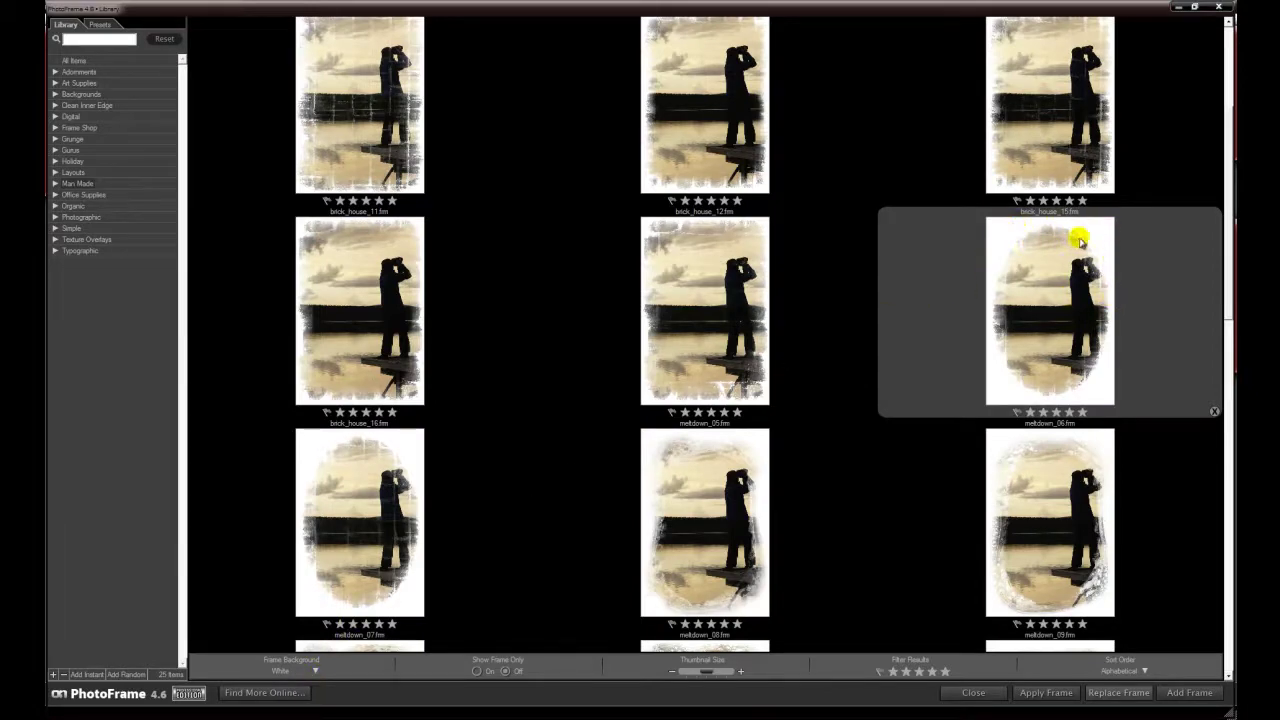
click(314, 672)
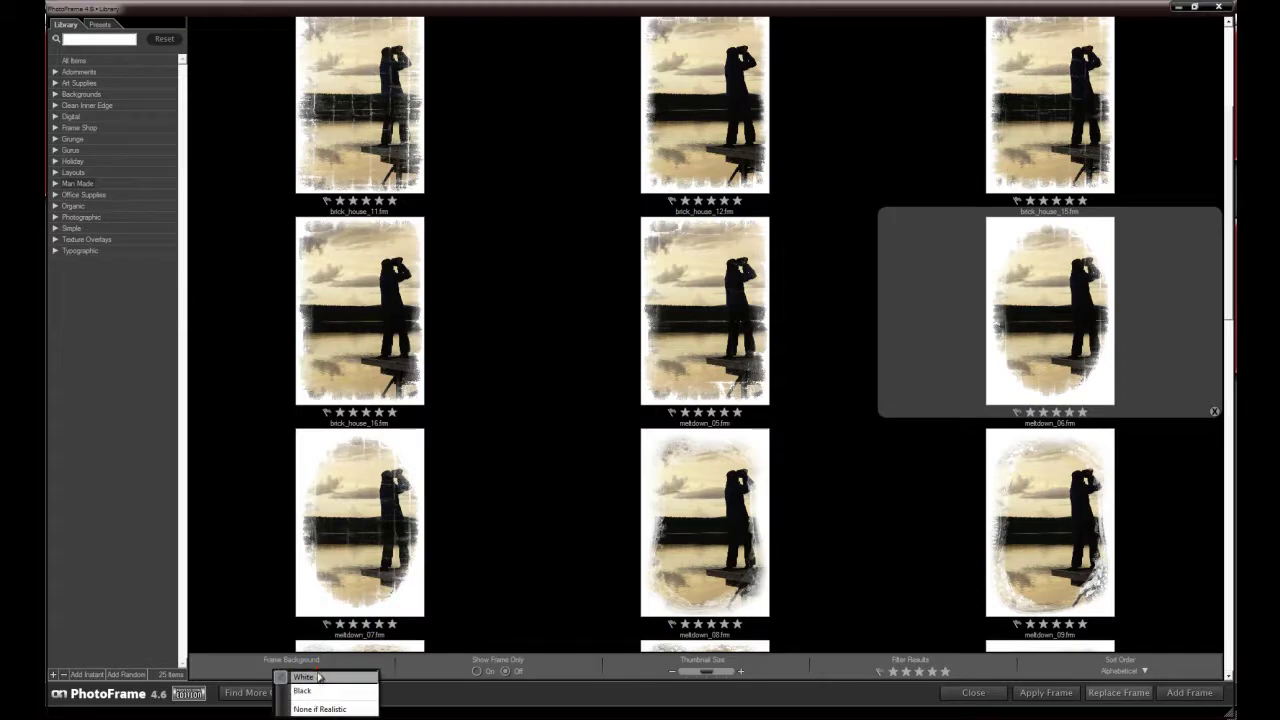
click(311, 688)
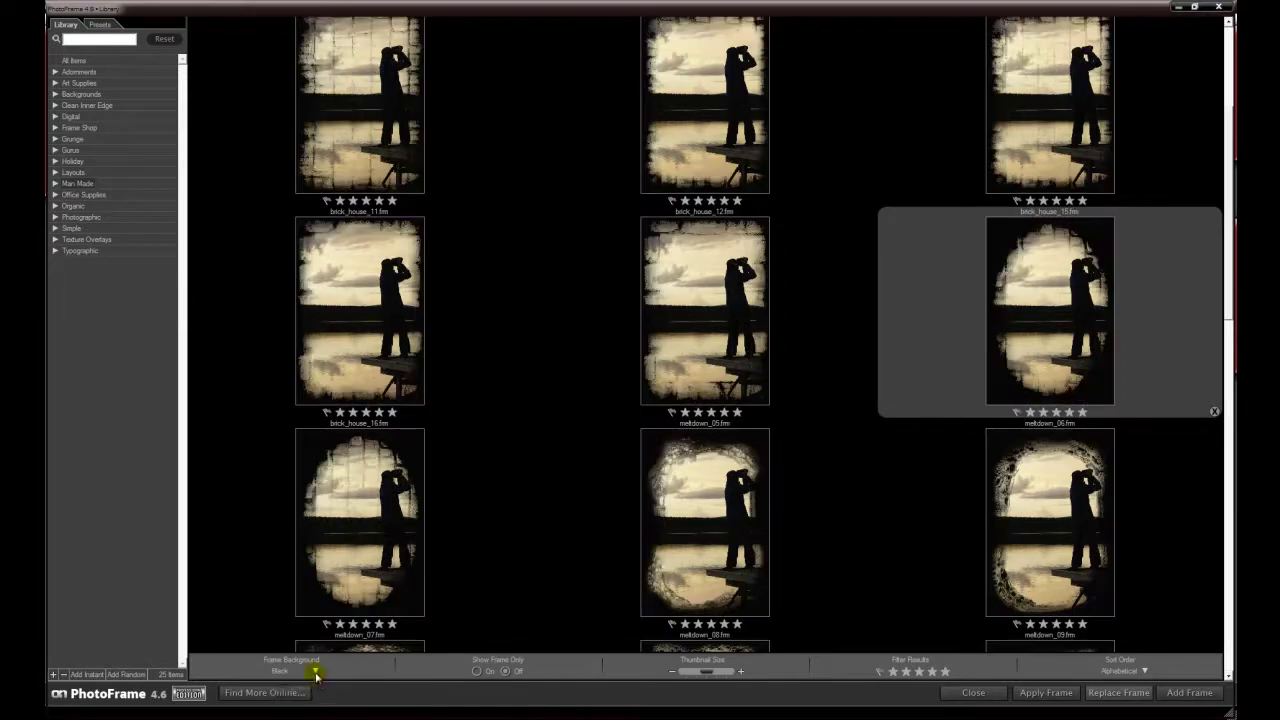
click(477, 671)
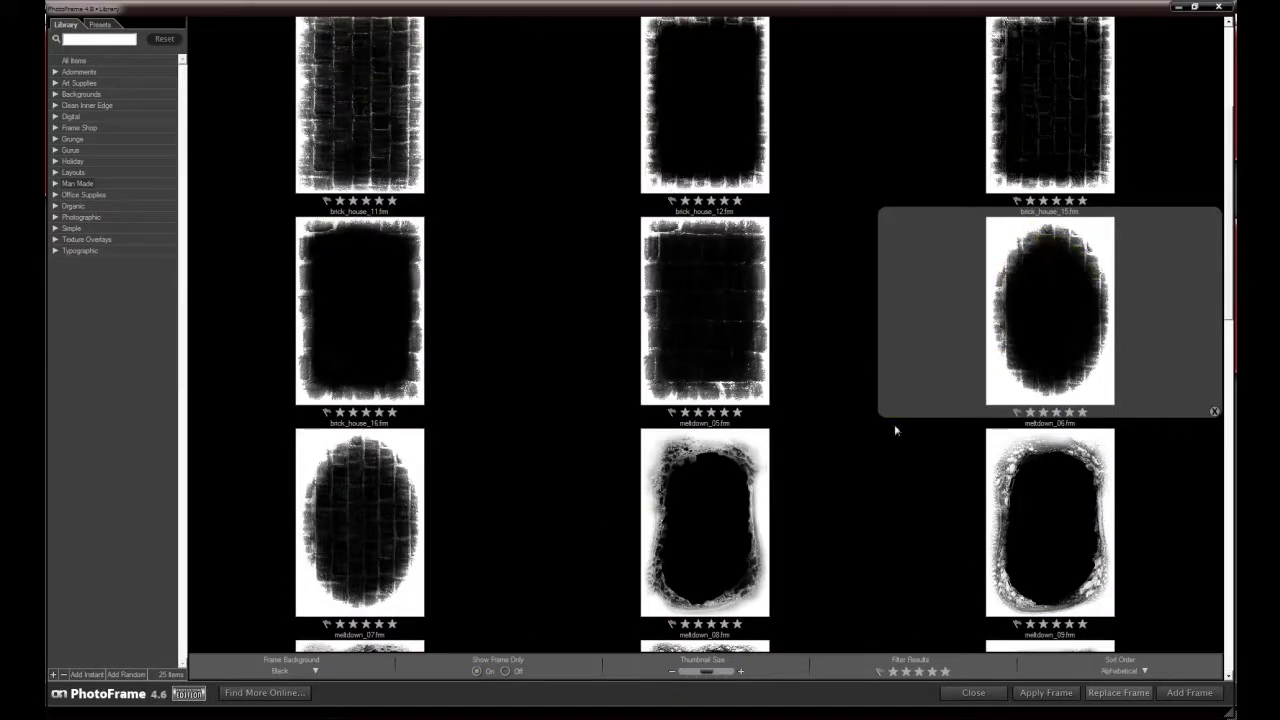
click(505, 671)
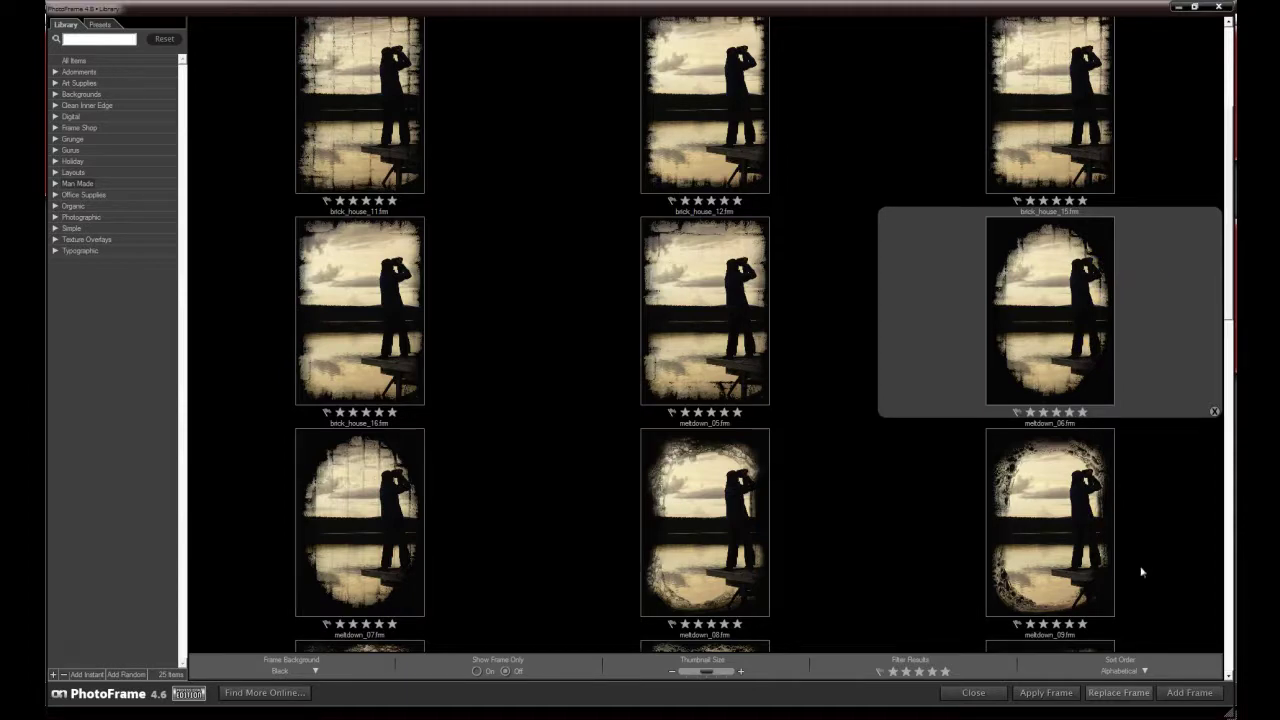
click(1052, 692)
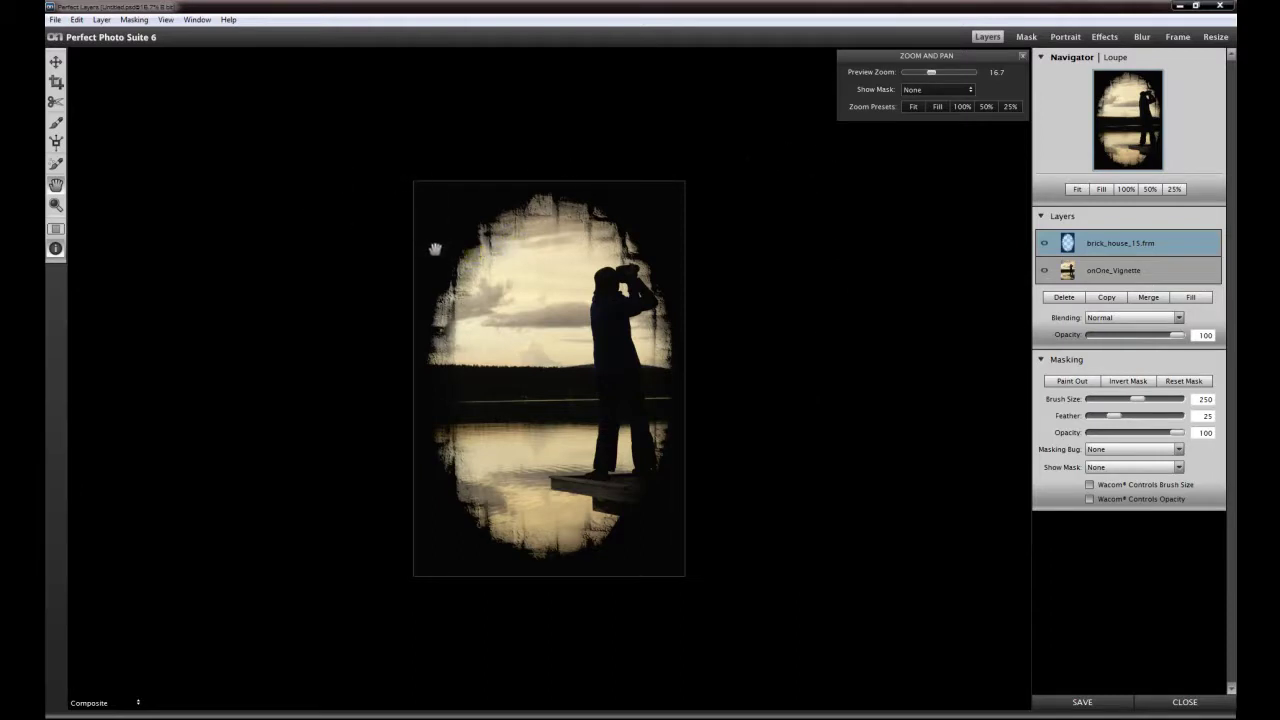
- Scale the brick_house_15 frame layer up to about 3456×4632 and apply the transform
click(56, 61)
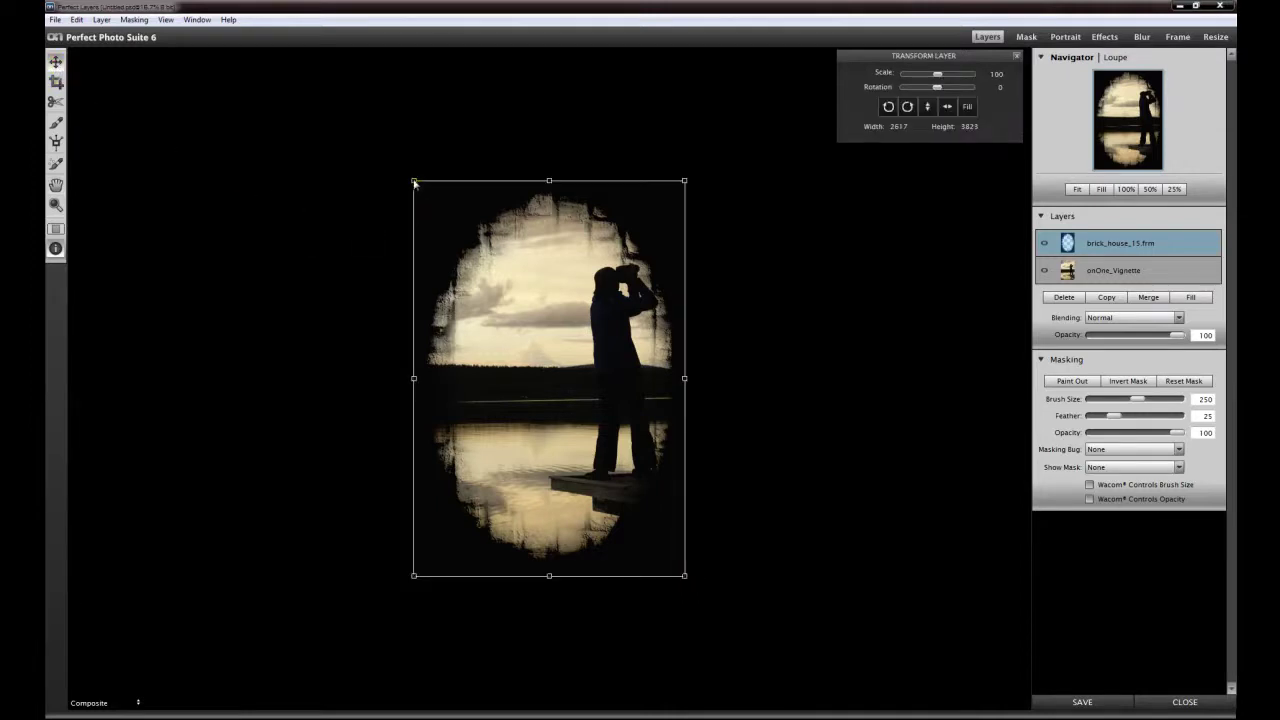
drag(414, 181, 377, 149)
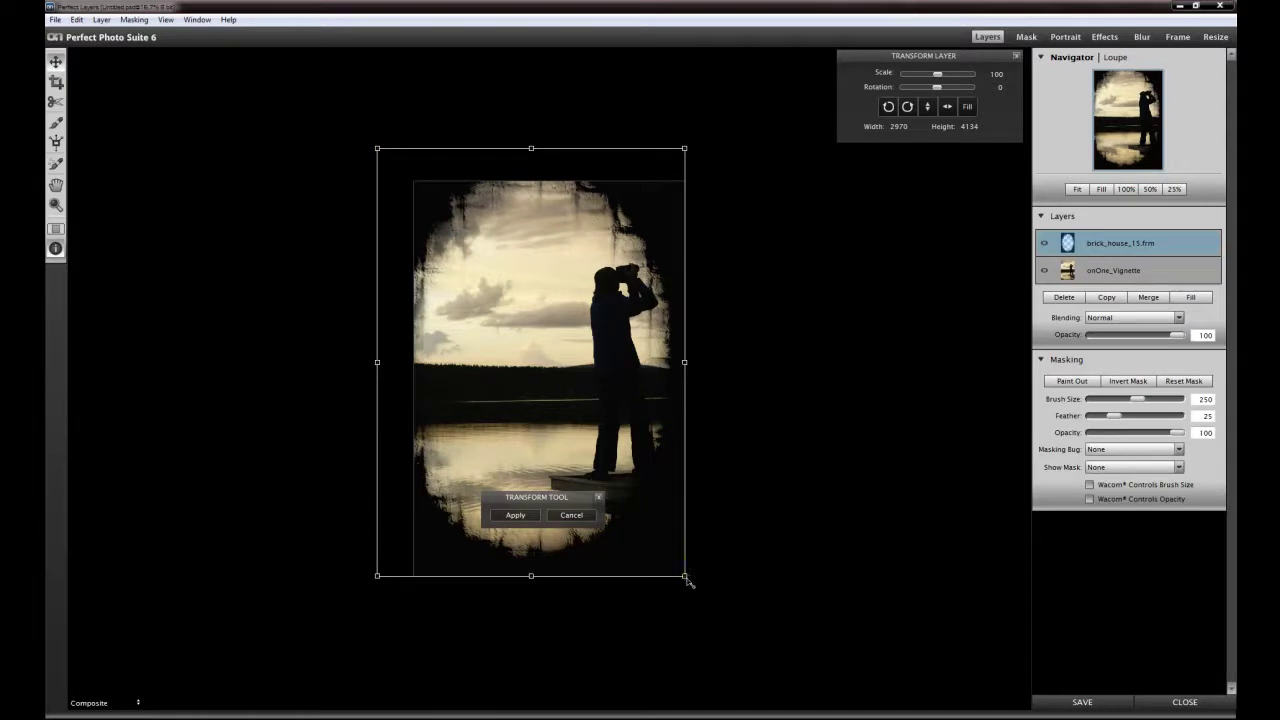
drag(685, 576, 728, 614)
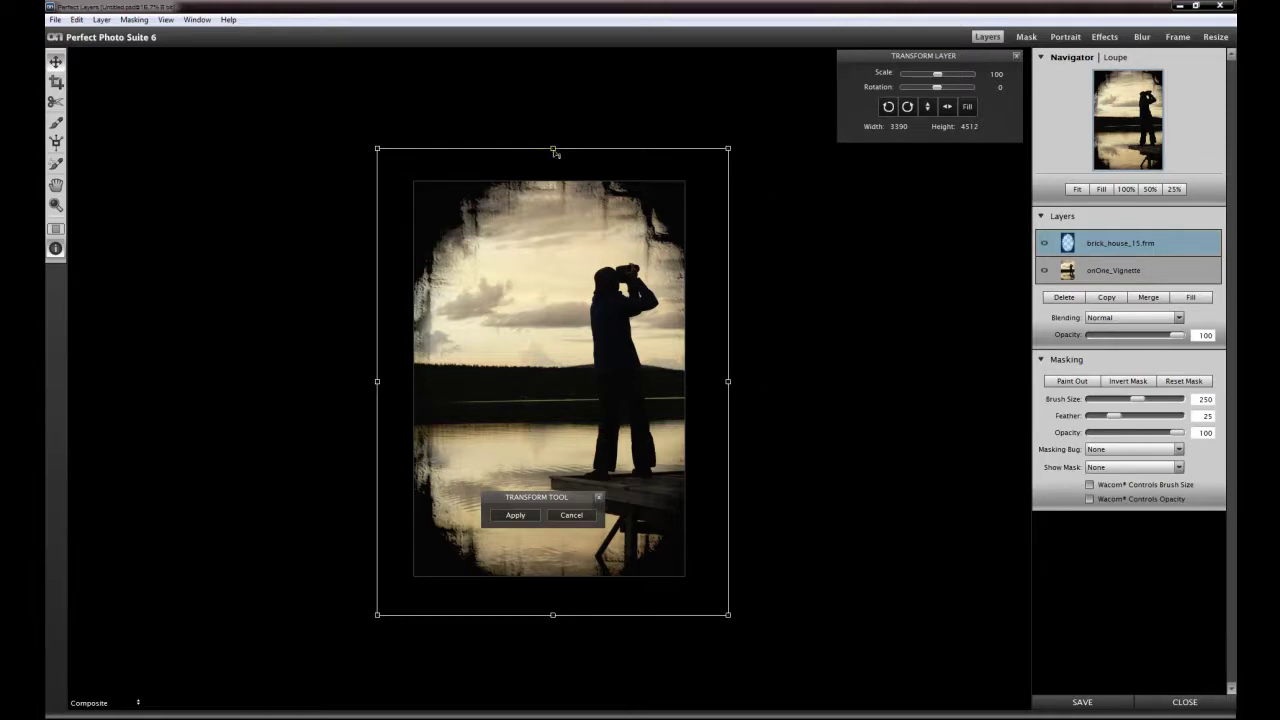
drag(554, 150, 554, 138)
drag(378, 140, 370, 135)
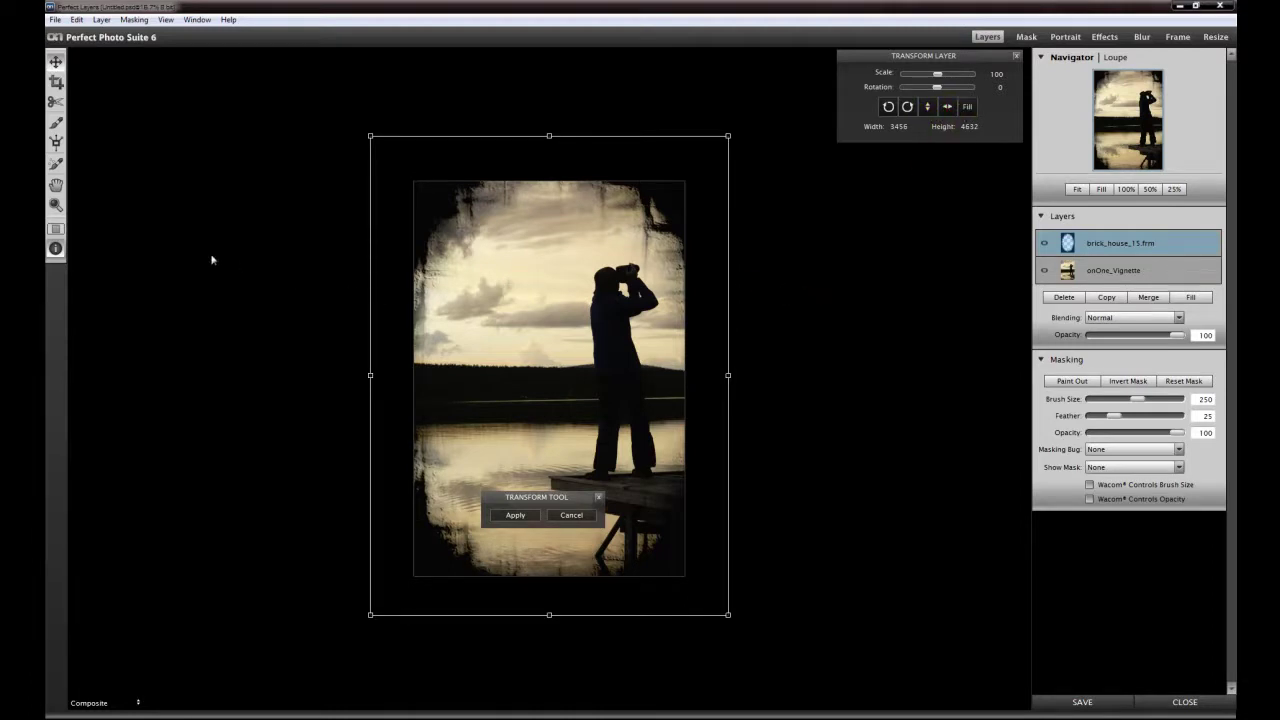
click(55, 185)
click(648, 391)
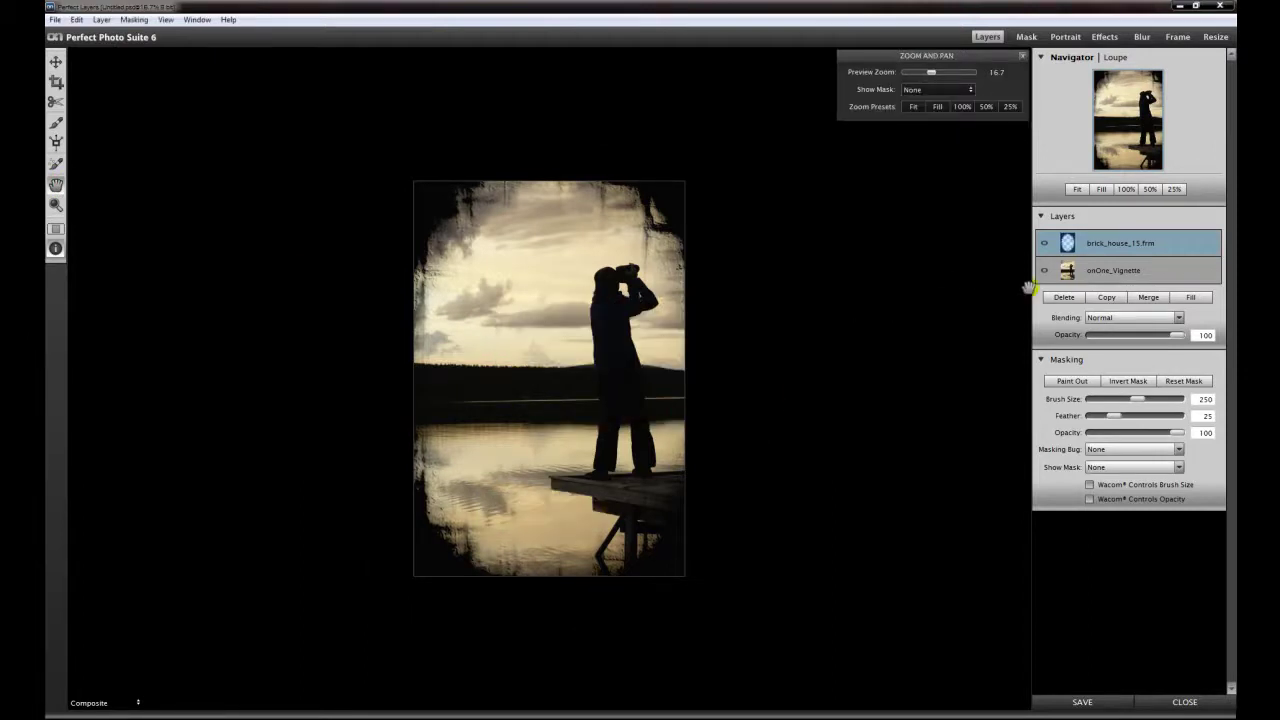
click(1046, 243)
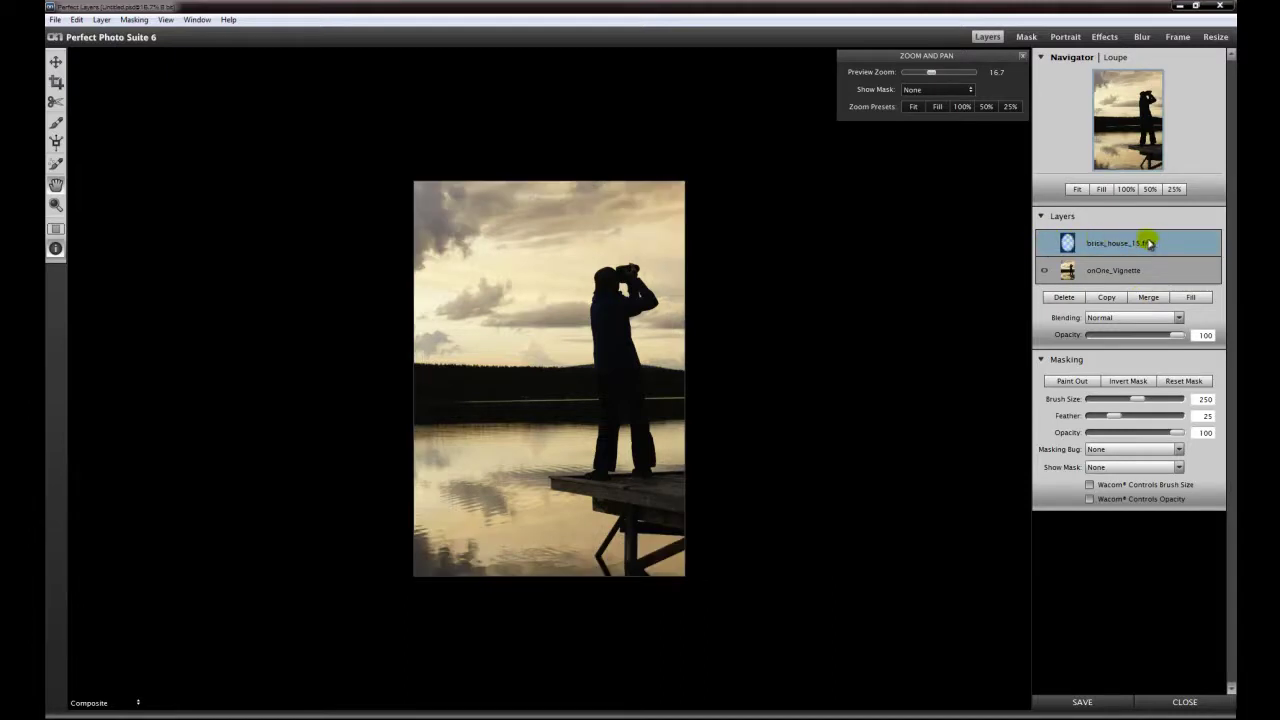
click(1044, 244)
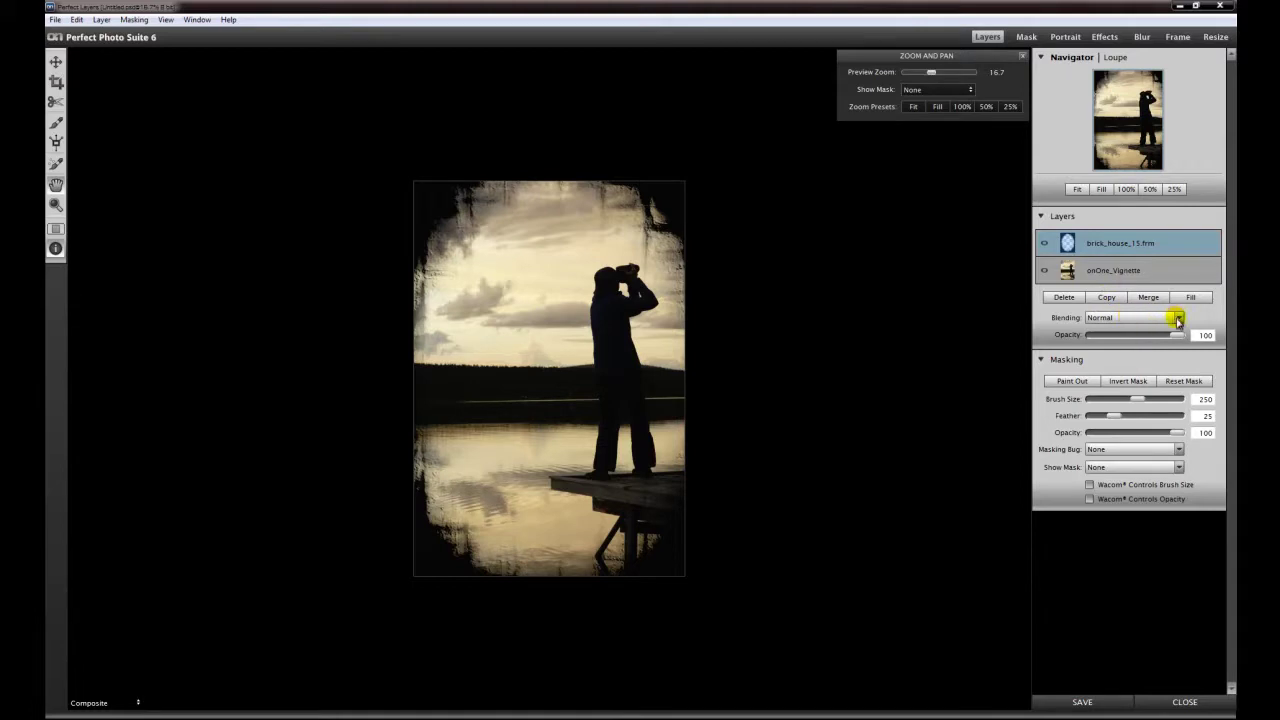
- Blend the frame layer in Soft Light mode, lowering then raising its opacity
drag(1177, 335, 1157, 338)
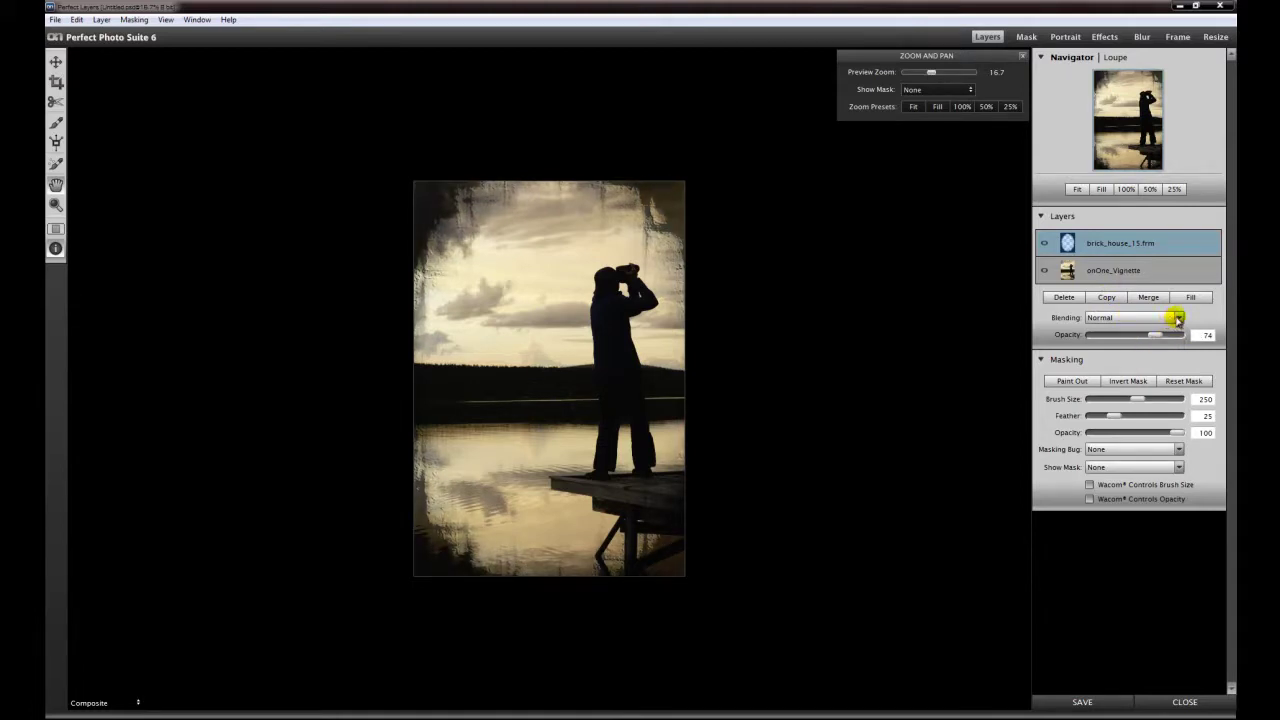
click(1178, 318)
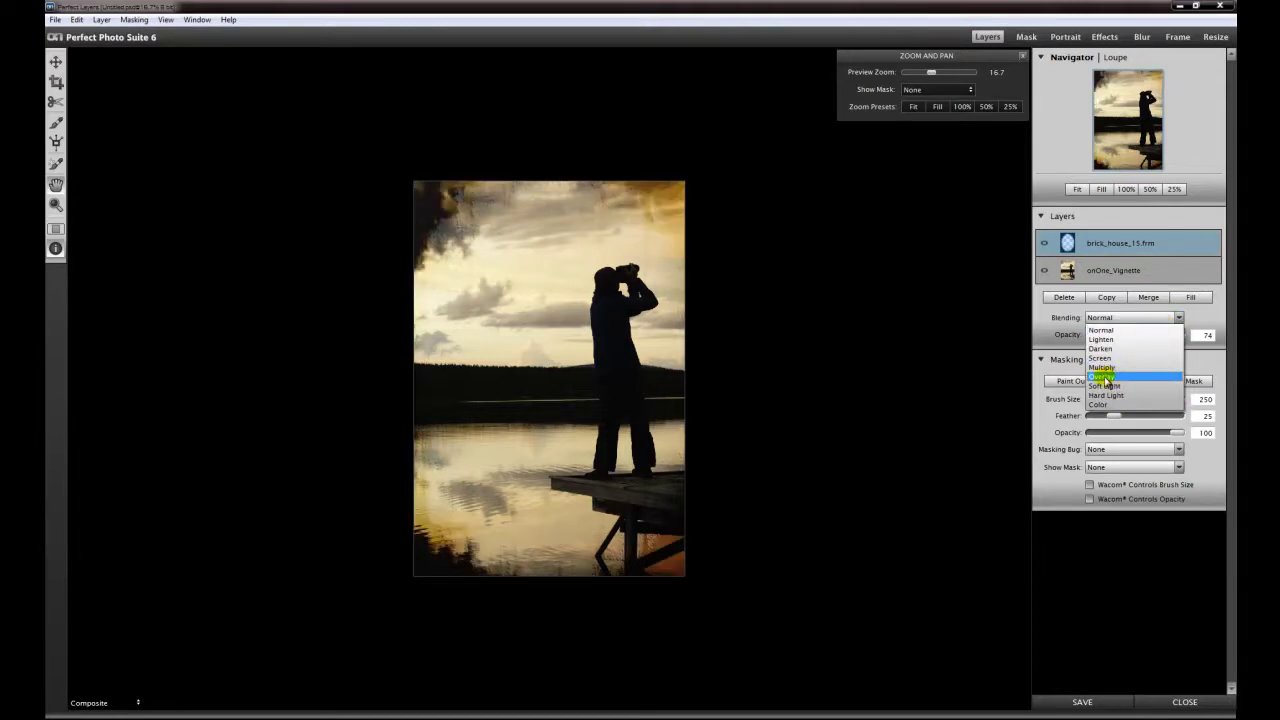
click(1108, 386)
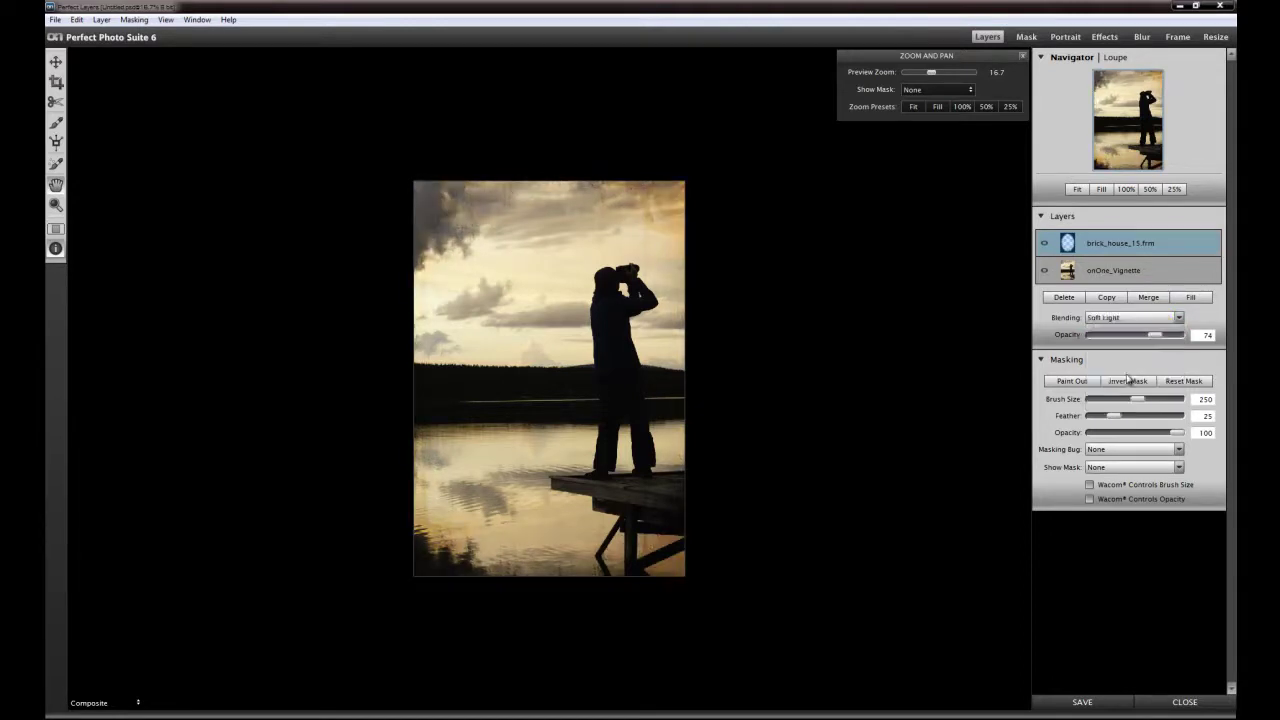
drag(1151, 334, 1175, 338)
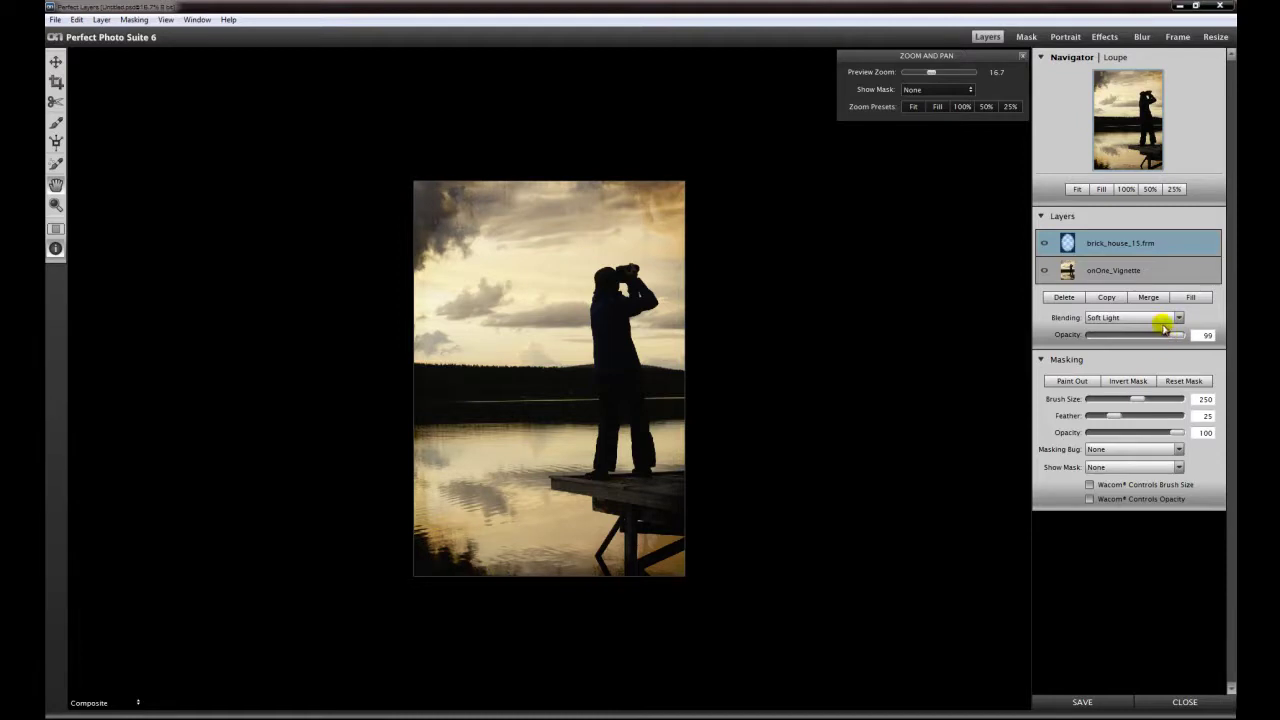
click(1175, 318)
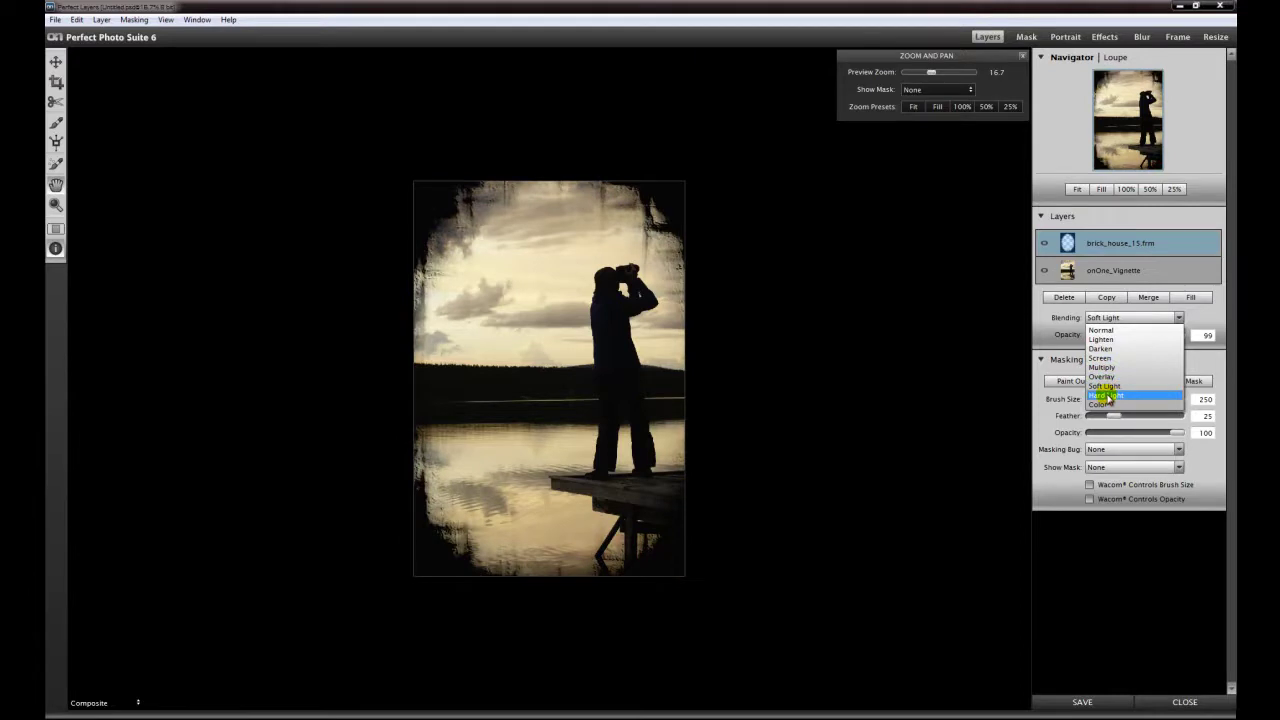
click(1107, 389)
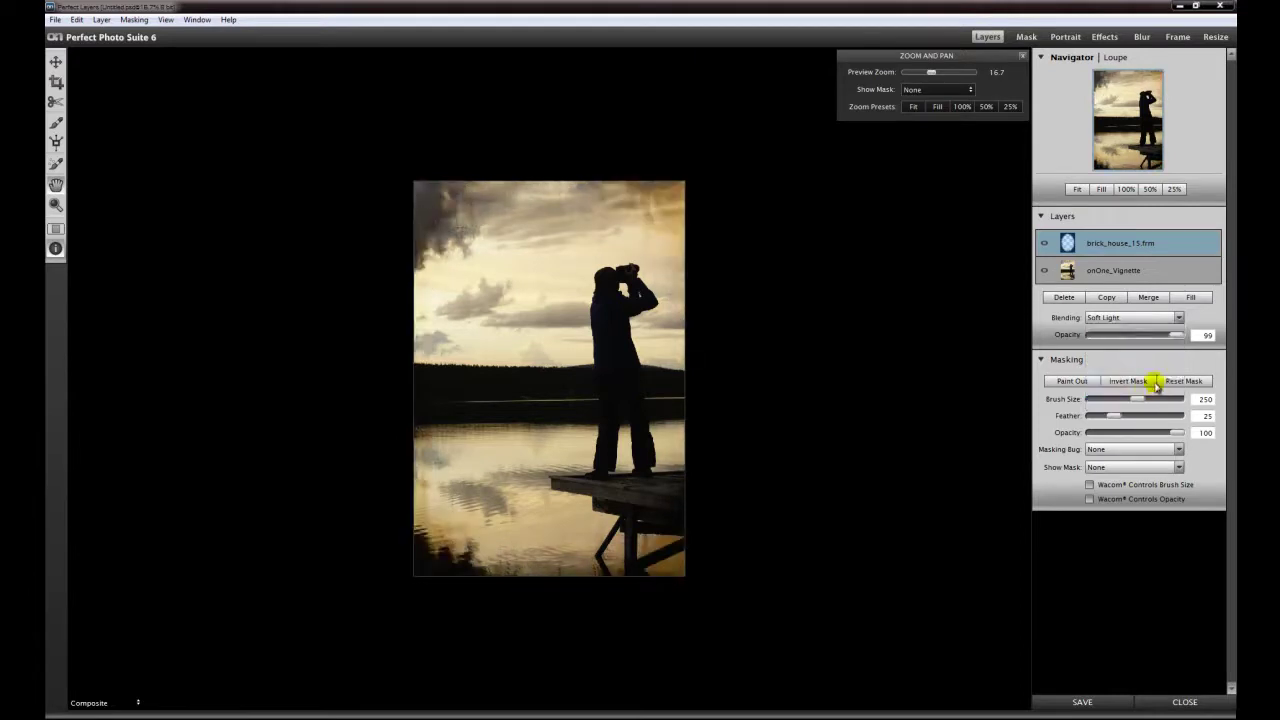
- Lower the Soft Light frame layer's opacity to 75
drag(1177, 333, 1156, 337)
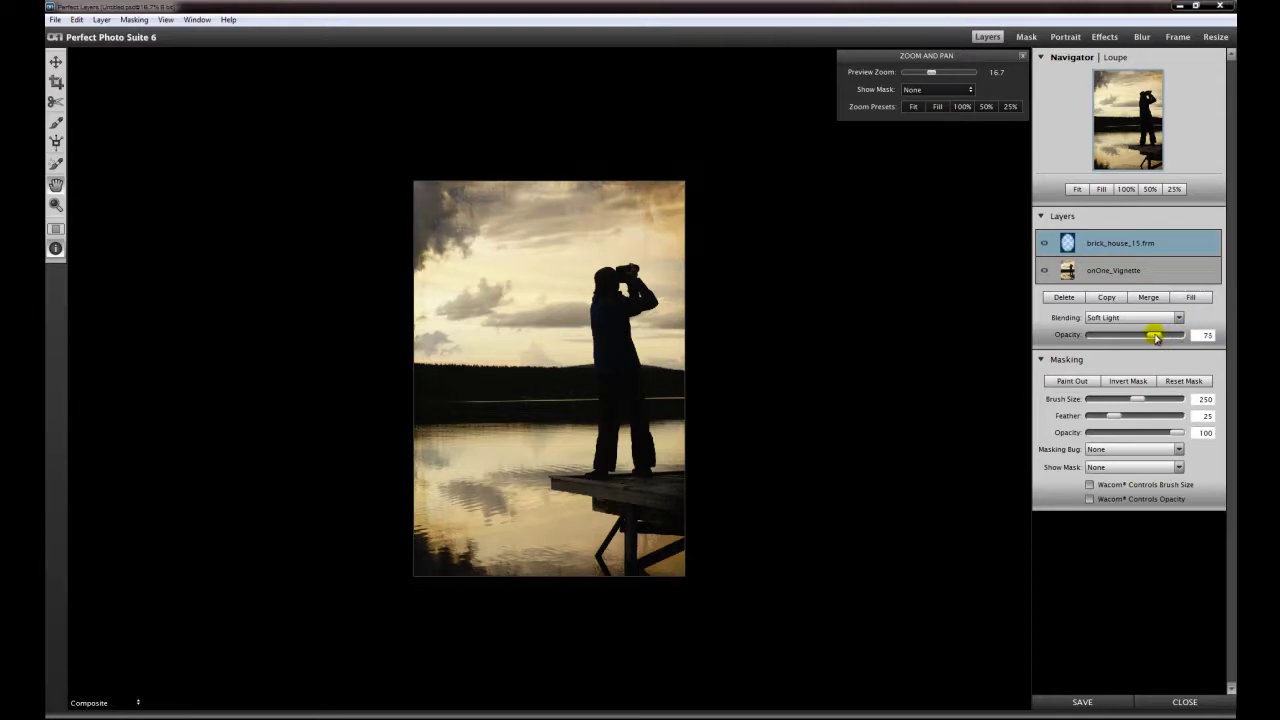